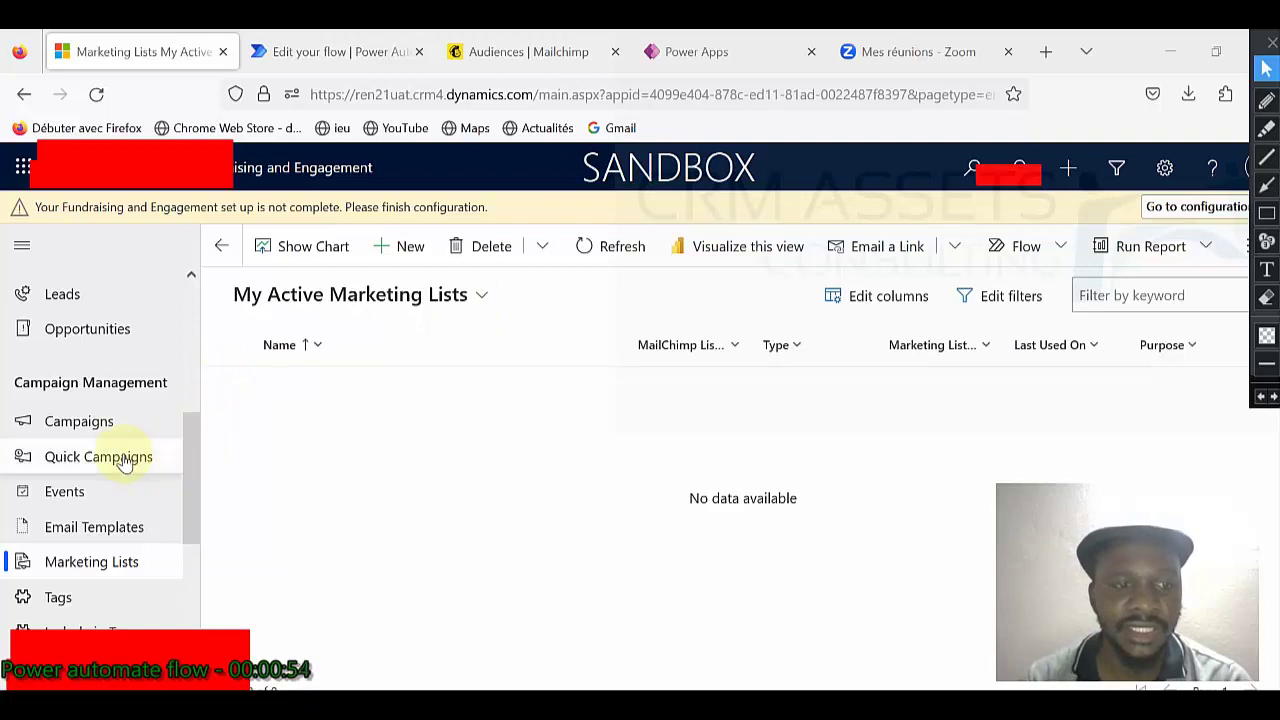
# Start a new marketing list record from the active marketing lists view.
pyautogui.scroll(-2, 125, 465)
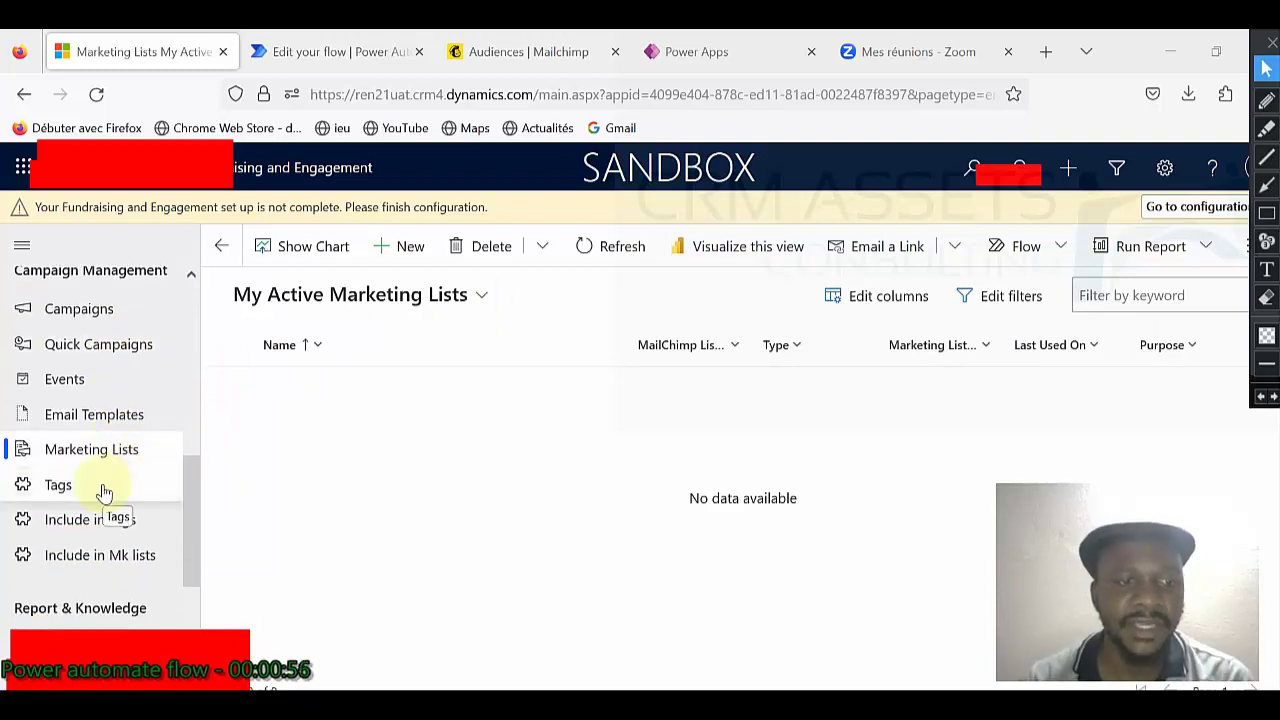
pyautogui.click(392, 256)
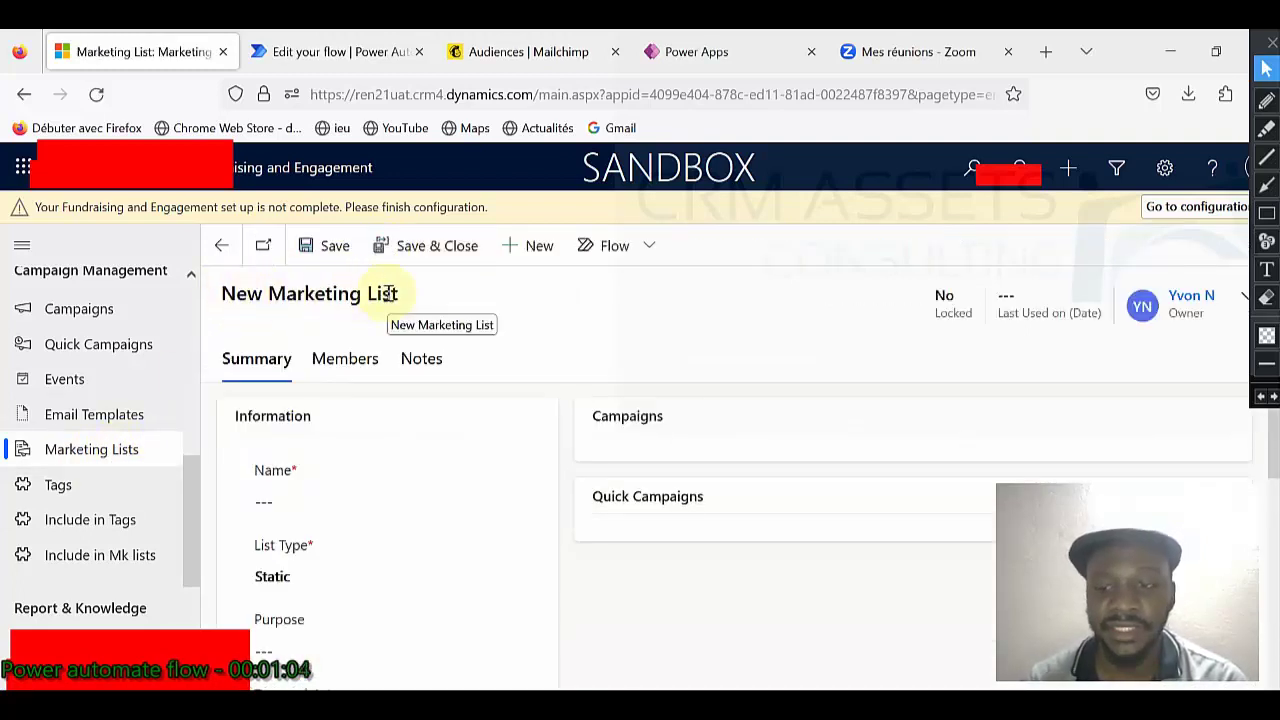
pyautogui.moveTo(220, 294); pyautogui.dragTo(403, 295)
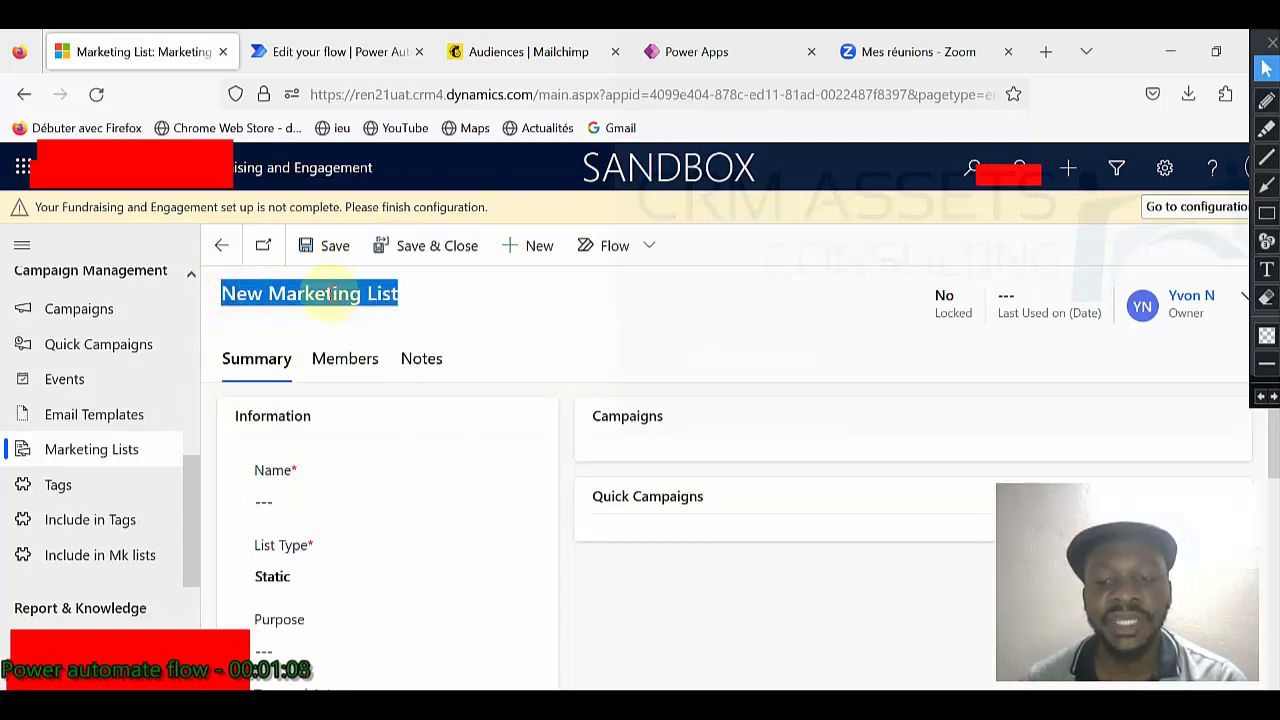
pyautogui.click(342, 293)
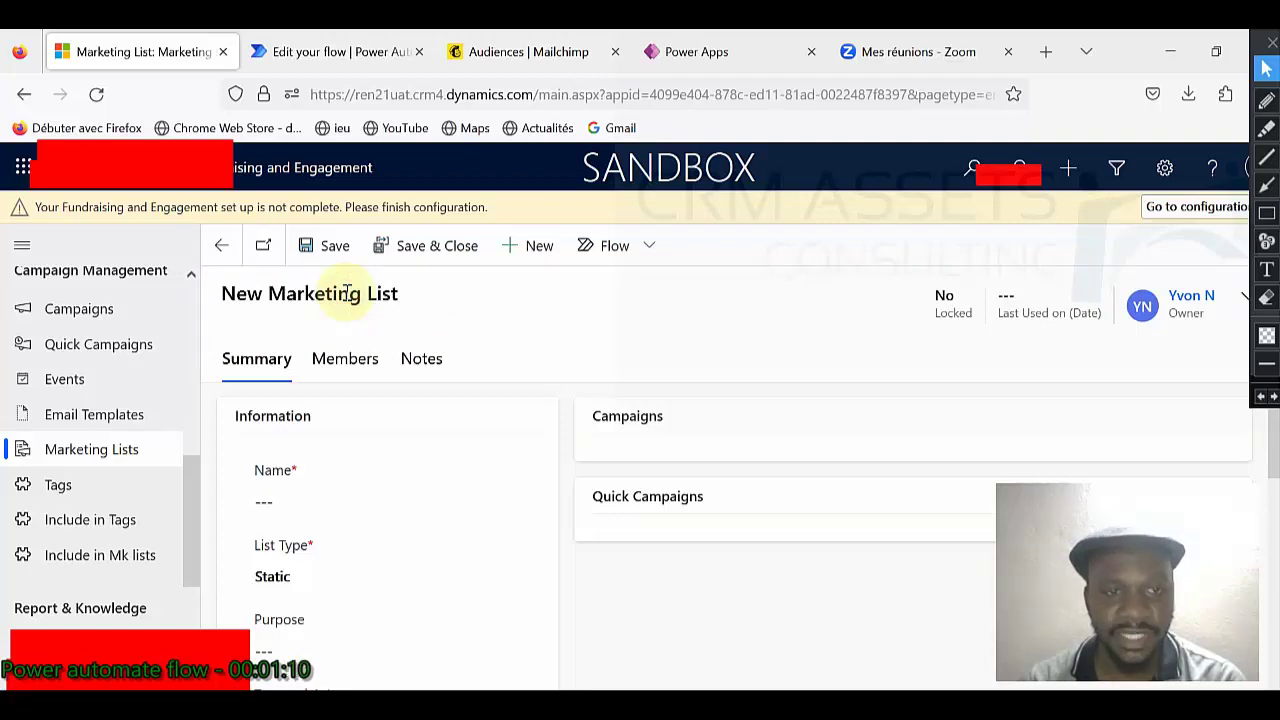
pyautogui.moveTo(224, 293); pyautogui.dragTo(400, 295)
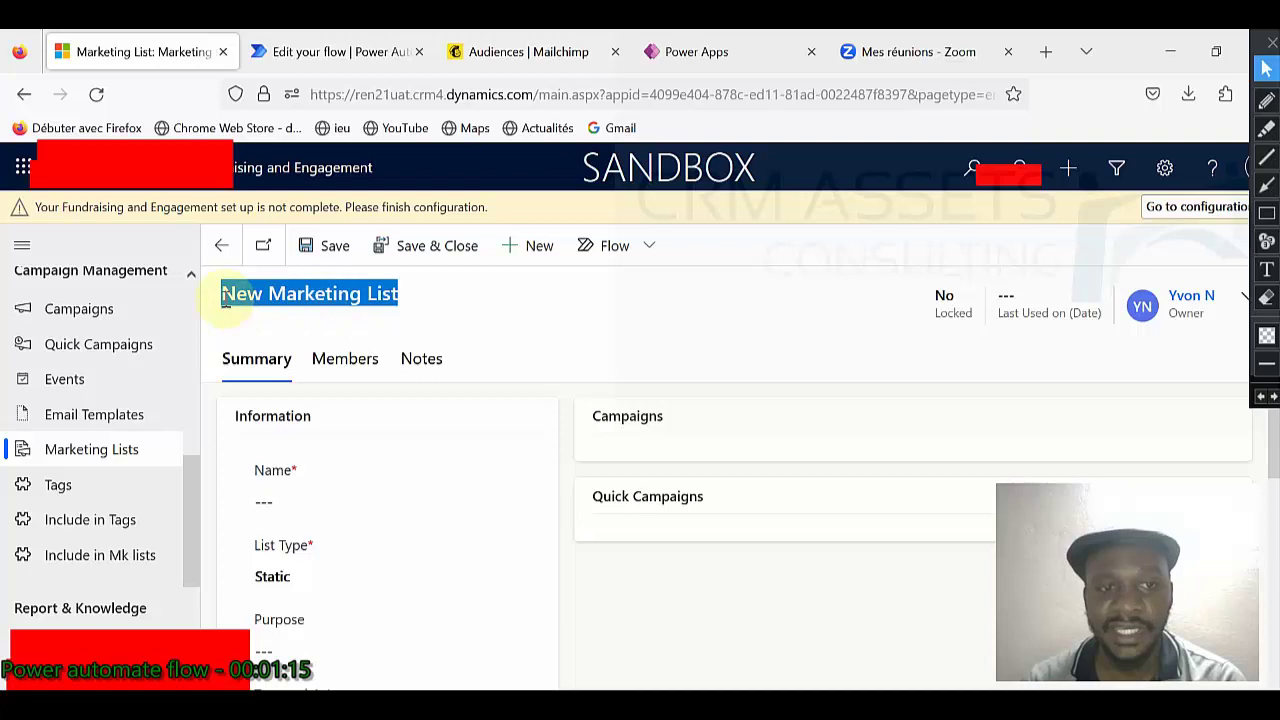
pyautogui.click(360, 293)
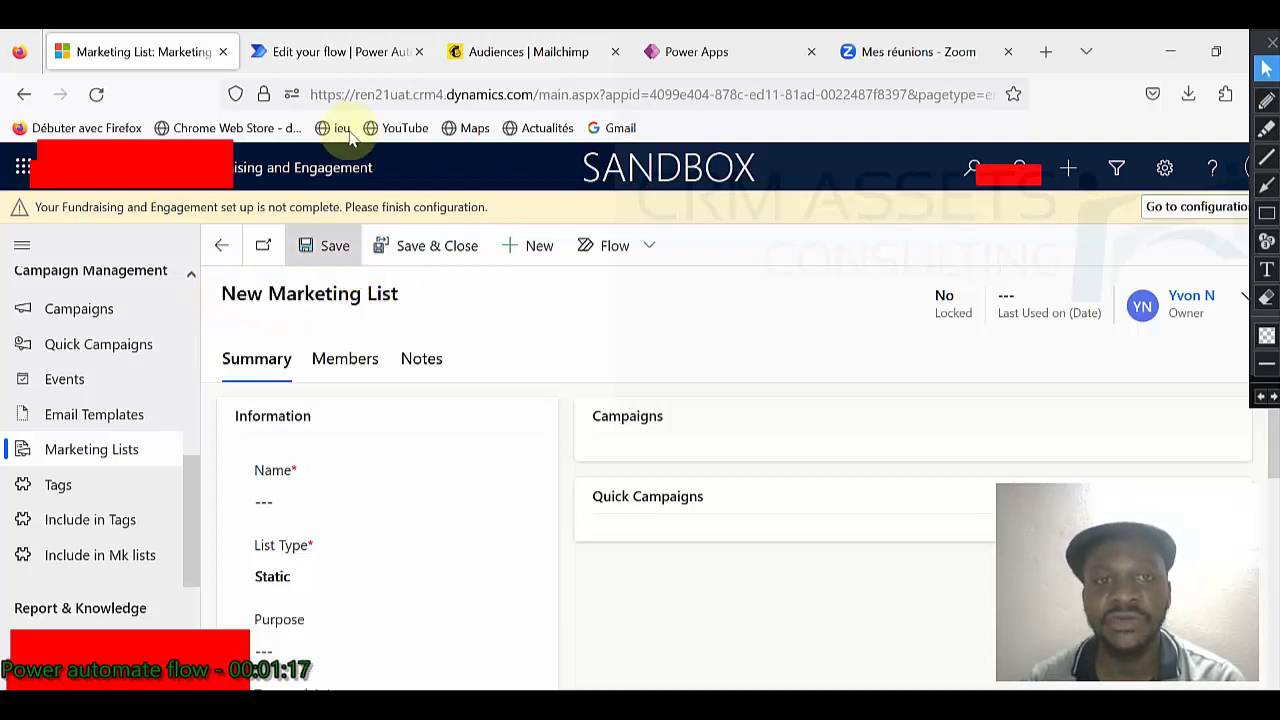
# Check the existing audiences in Mailchimp and return to the new marketing list form in Dynamics 365.
pyautogui.click(510, 60)
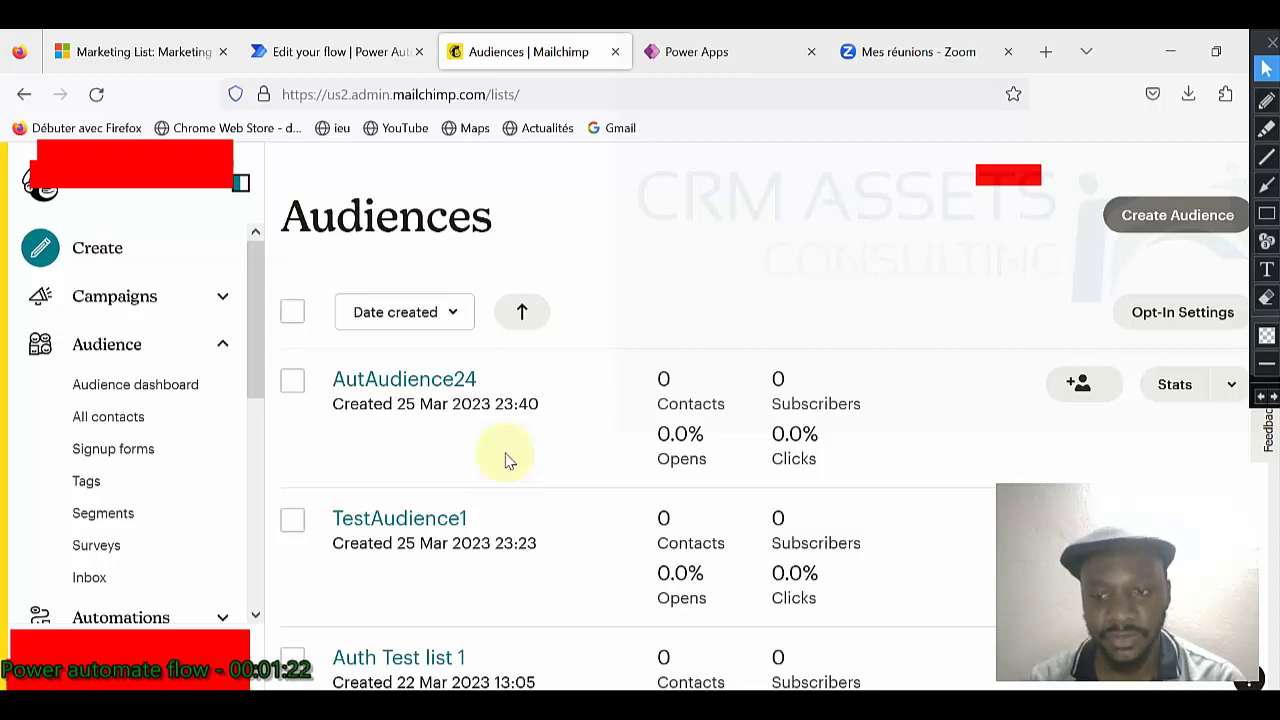
pyautogui.click(176, 60)
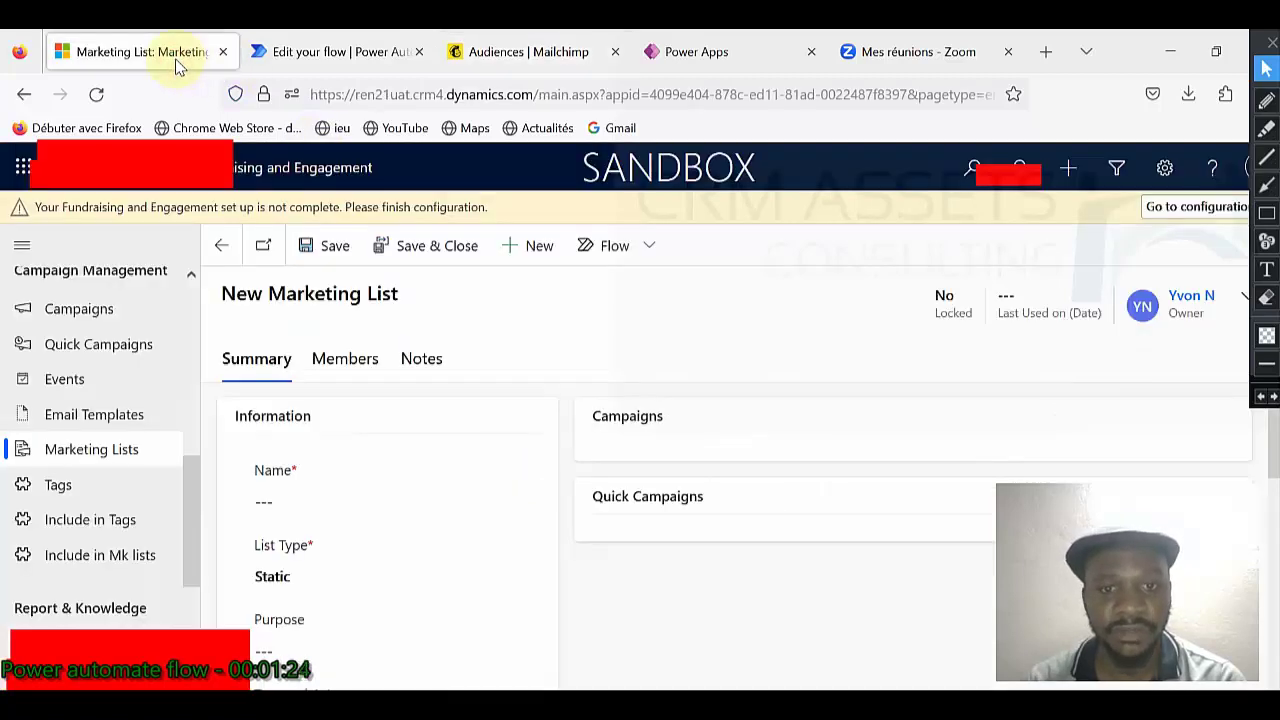
# Name the new marketing list "Automated MK LIST 12".
pyautogui.click(321, 500)
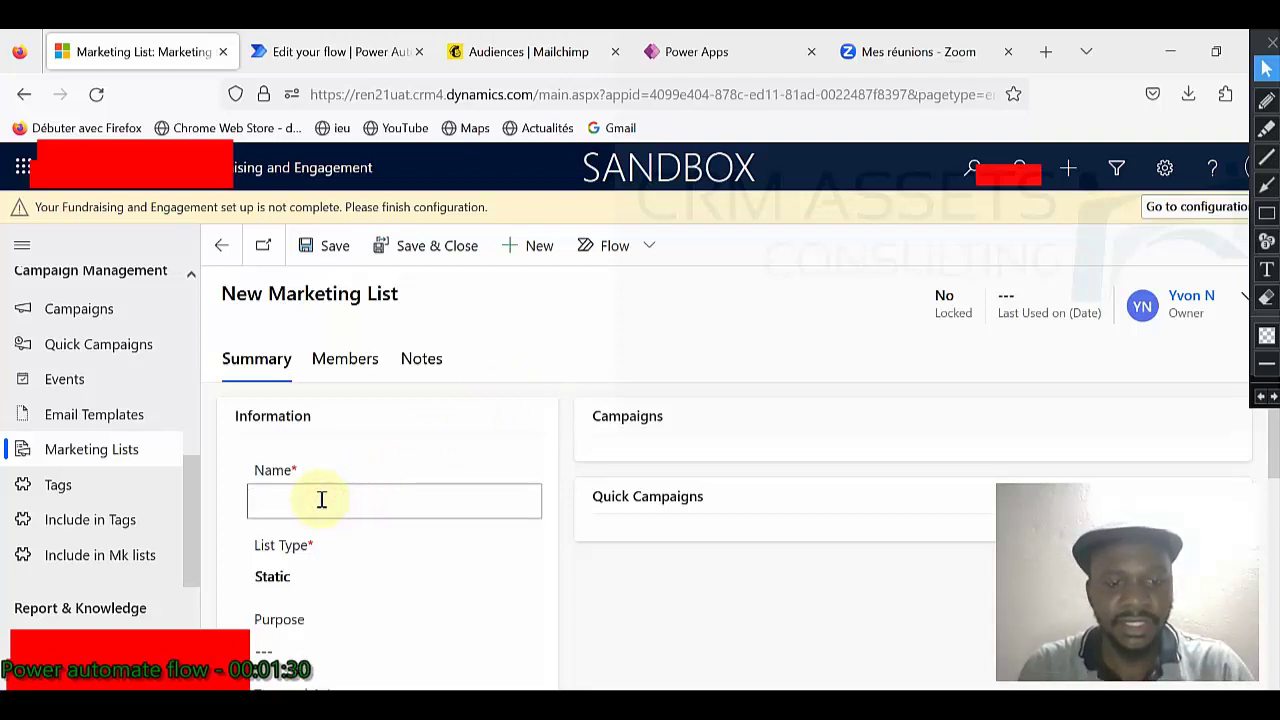
pyautogui.write('ut')
pyautogui.press('BackSpace')
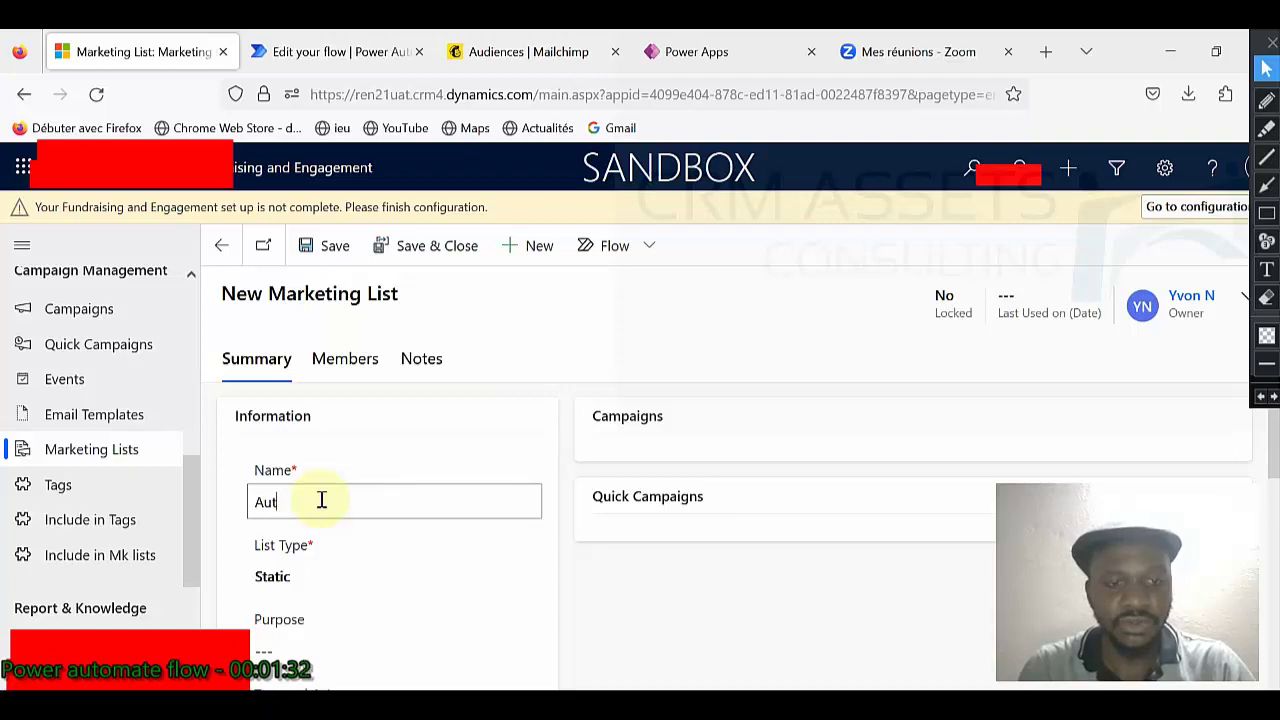
pyautogui.write('oam')
pyautogui.press('BackSpace')
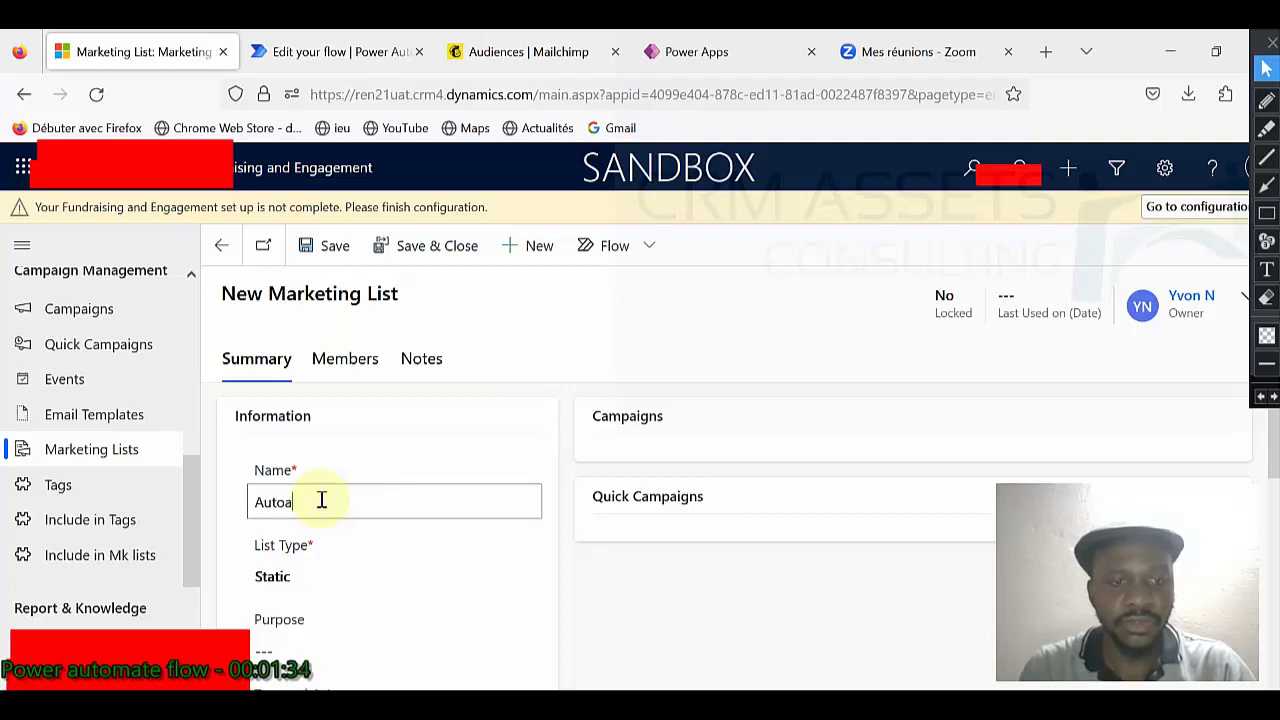
pyautogui.write('mated')
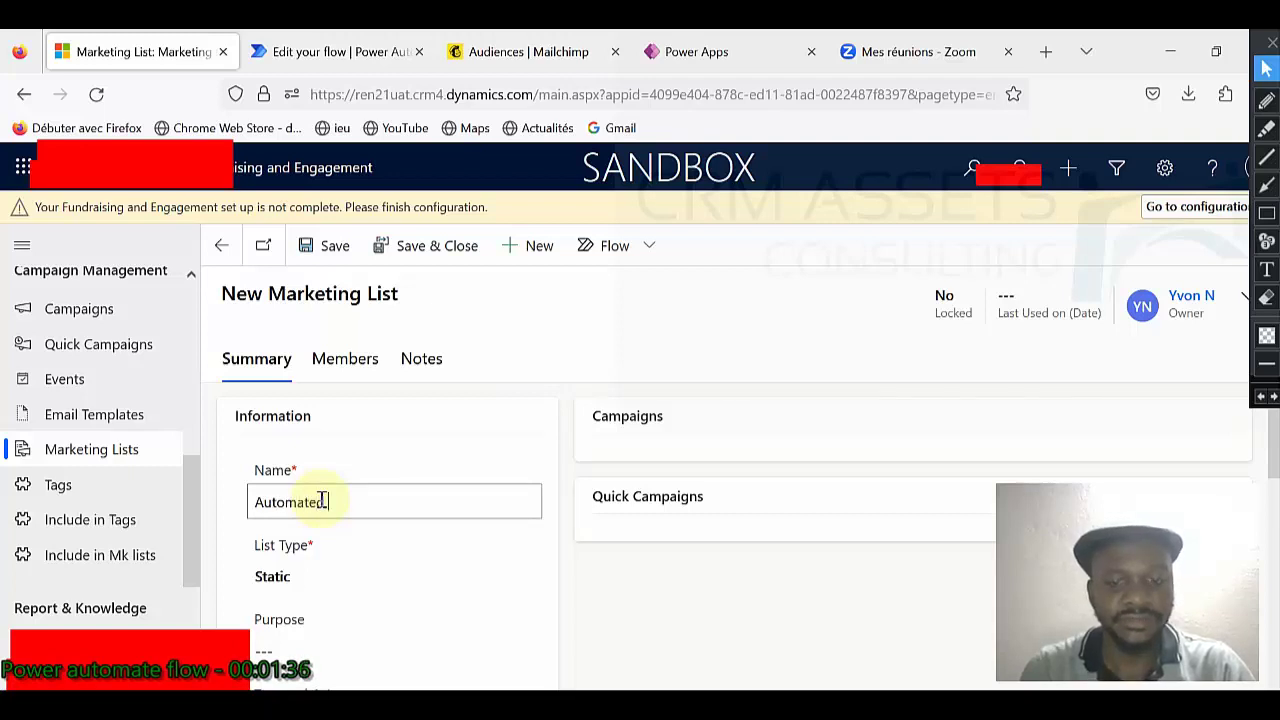
pyautogui.write(' MK LIST')
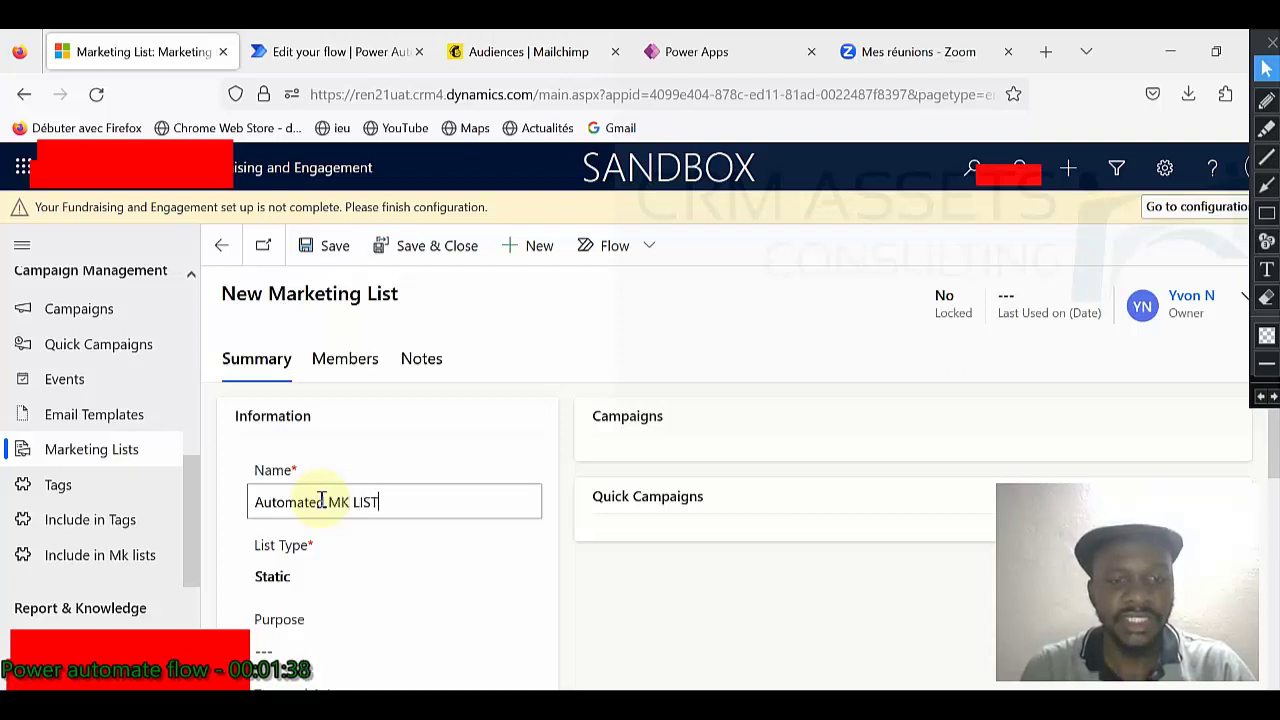
pyautogui.write(' 12')
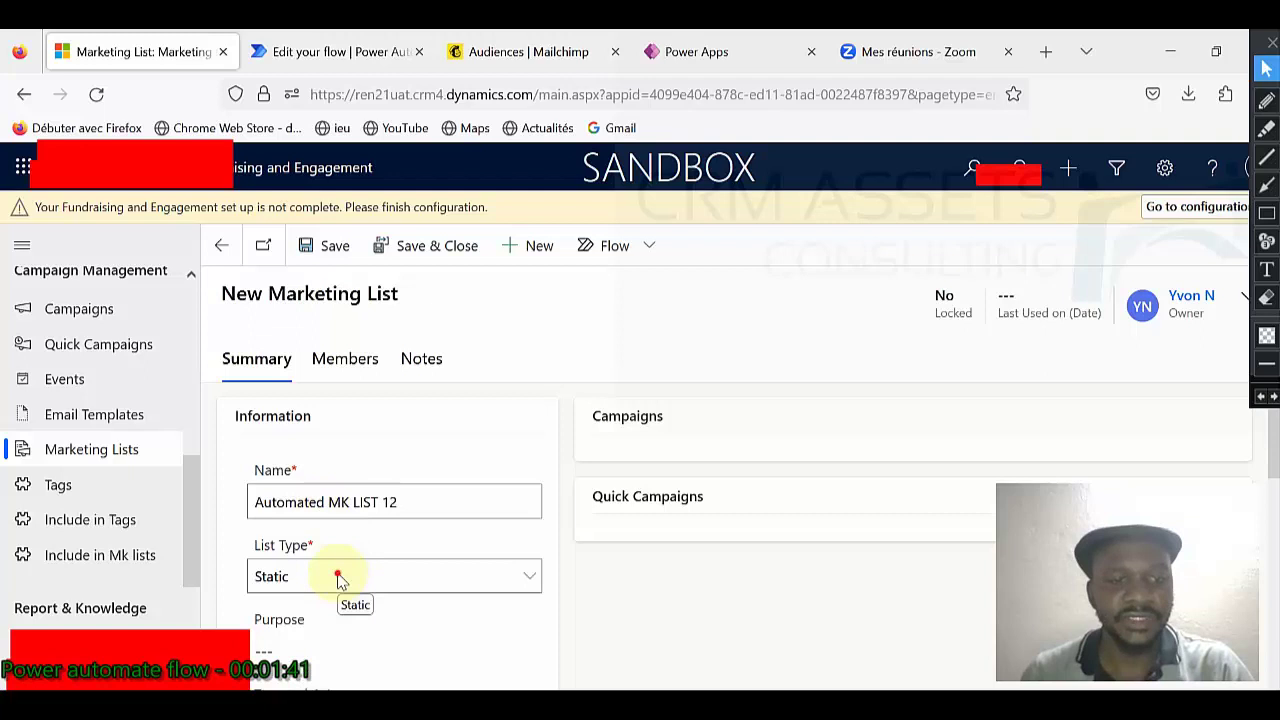
# Set the marketing list's type to Dynamic and target it at Contact.
pyautogui.click(337, 575)
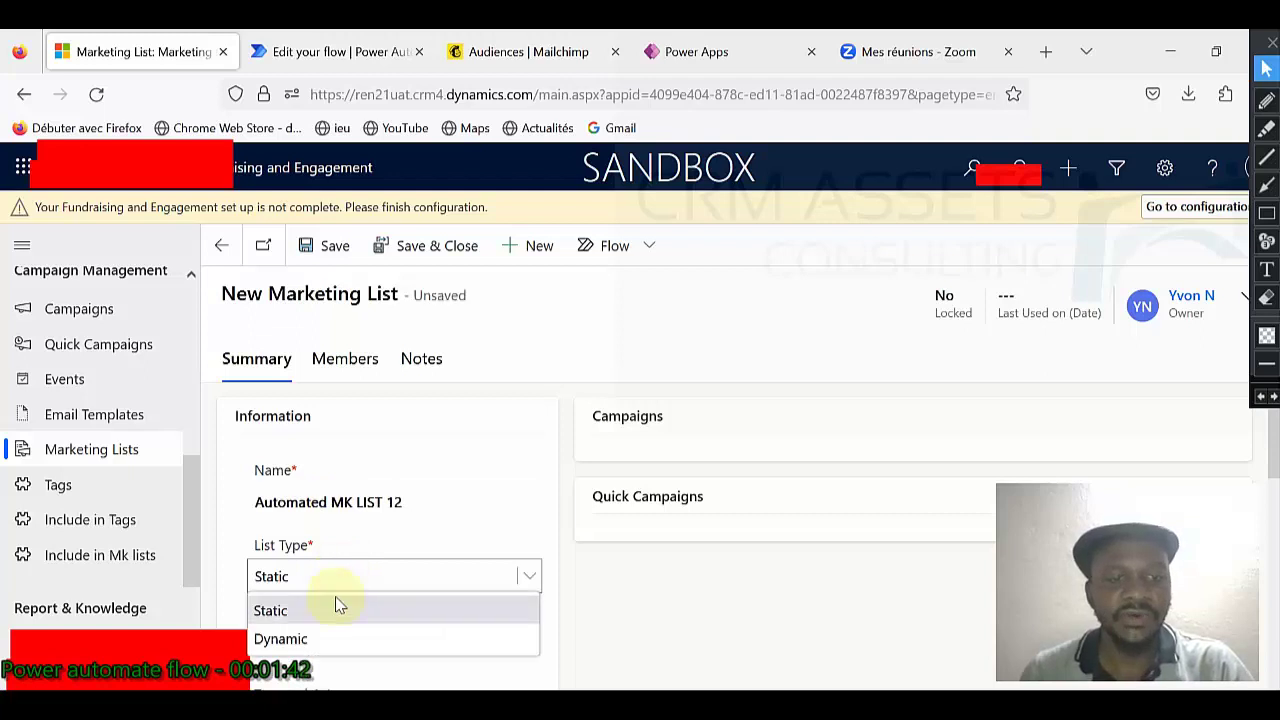
pyautogui.click(337, 608)
pyautogui.click(335, 575)
pyautogui.click(306, 608)
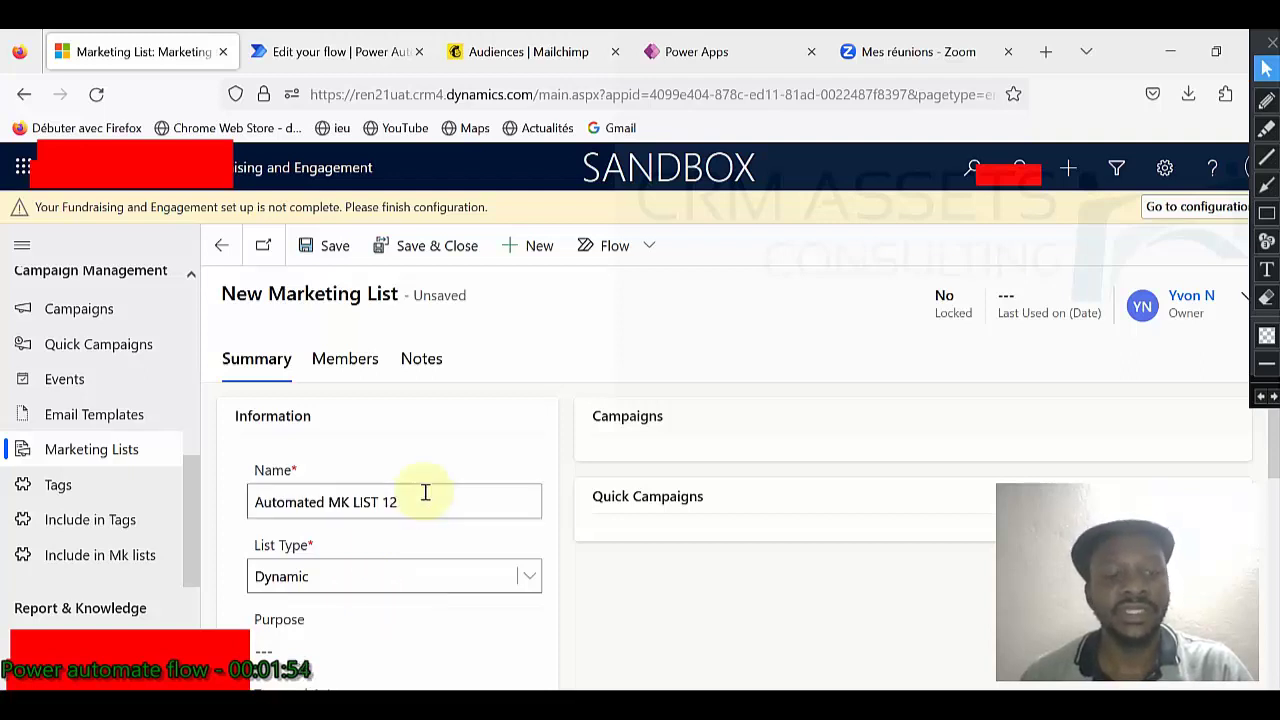
pyautogui.scroll(-1, 423, 560)
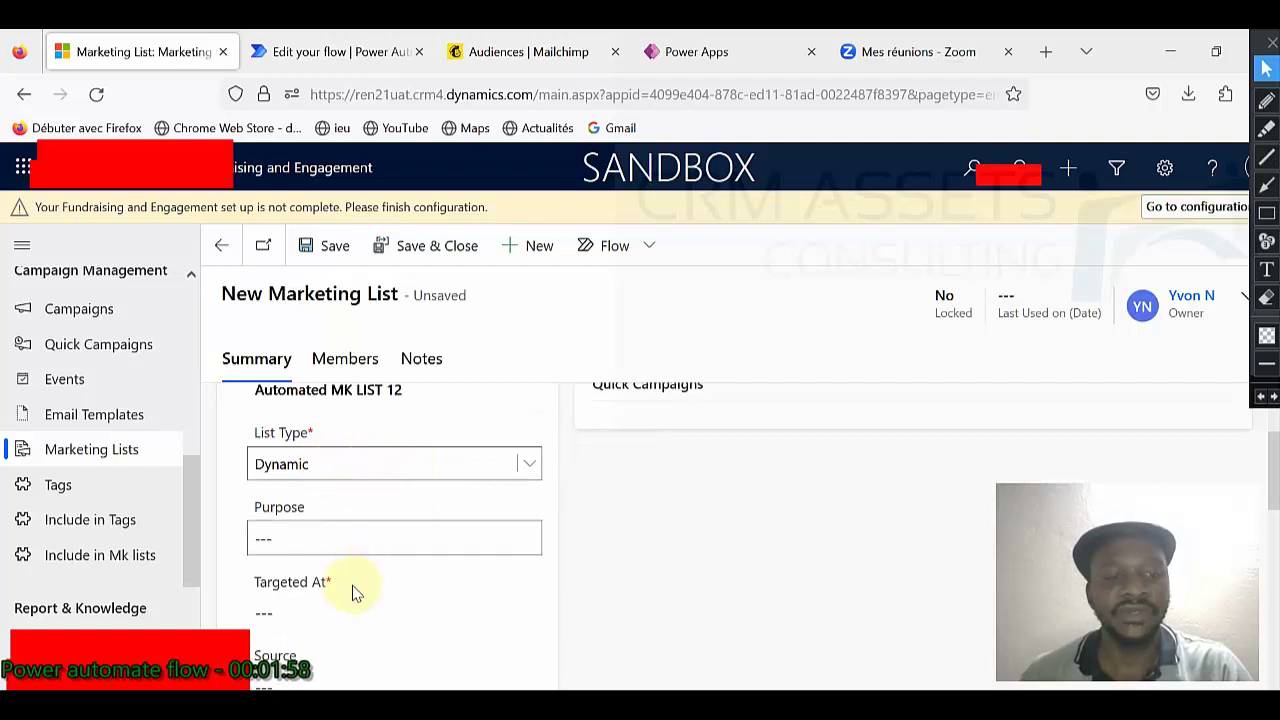
pyautogui.click(345, 612)
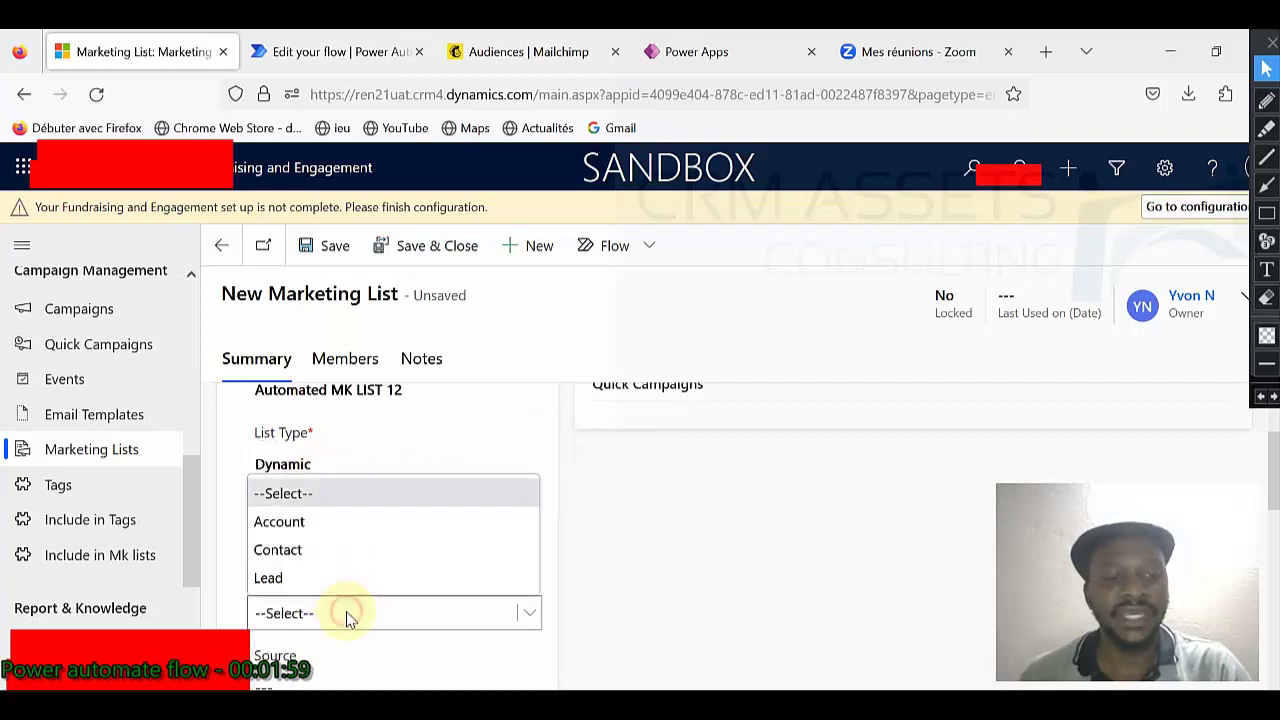
pyautogui.click(383, 553)
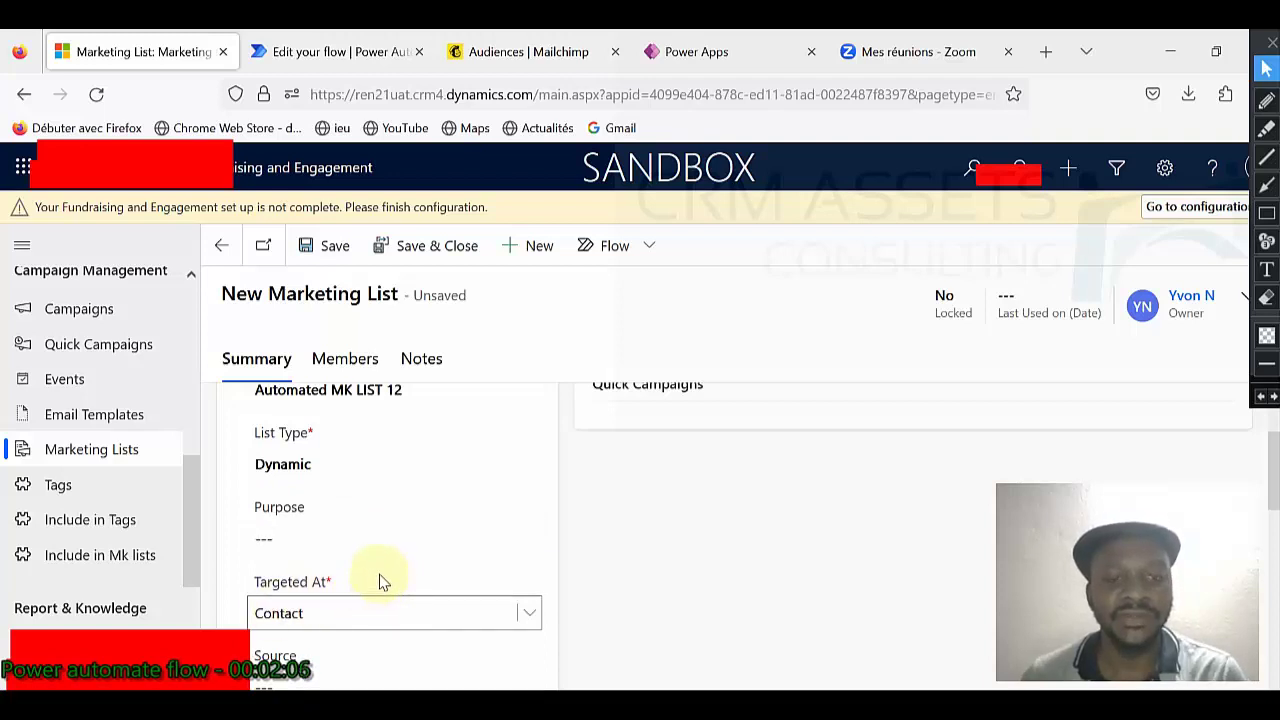
# Review the remaining summary fields and save the marketing list.
pyautogui.scroll(-2, 380, 582)
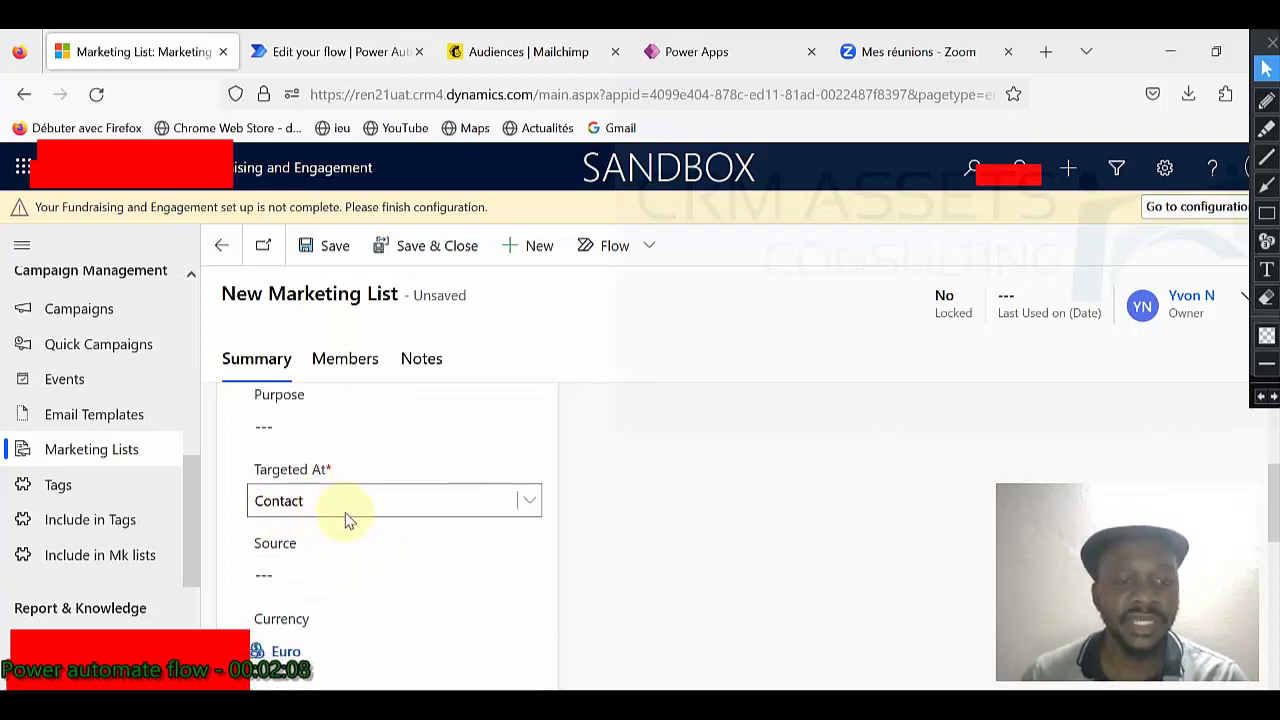
pyautogui.scroll(-2, 345, 515)
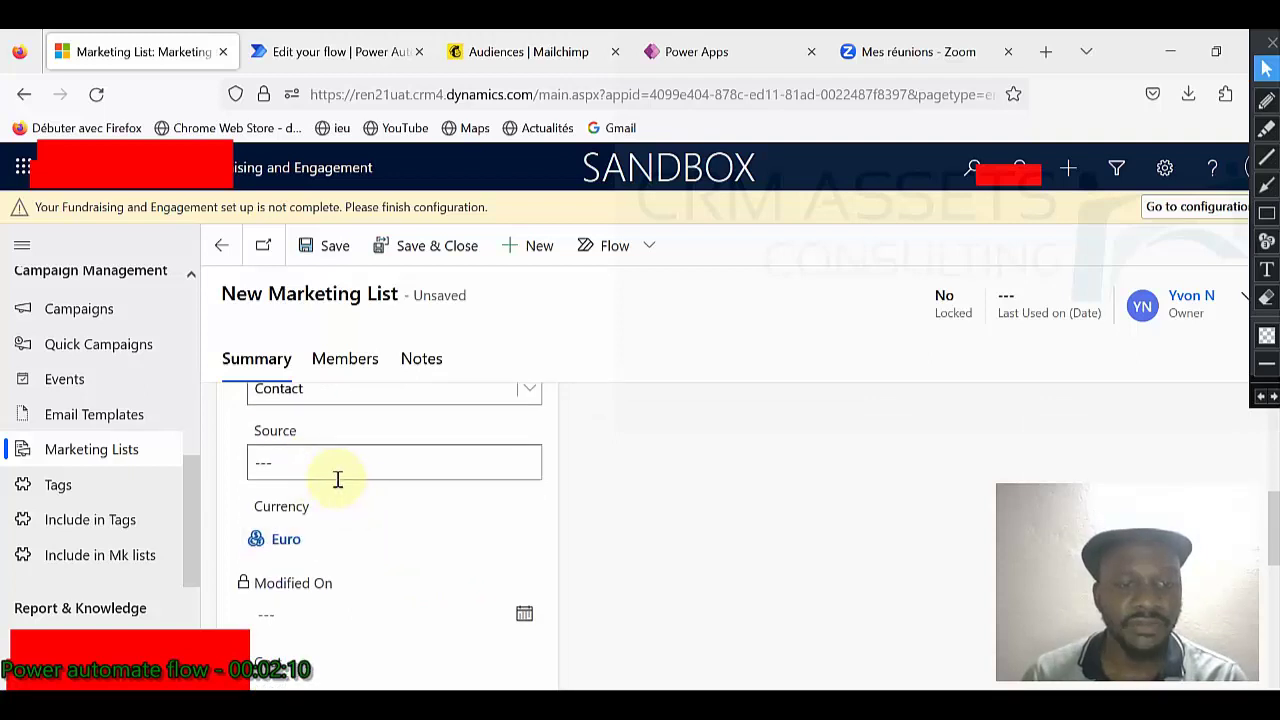
pyautogui.scroll(-4, 357, 509)
pyautogui.scroll(15, 357, 509)
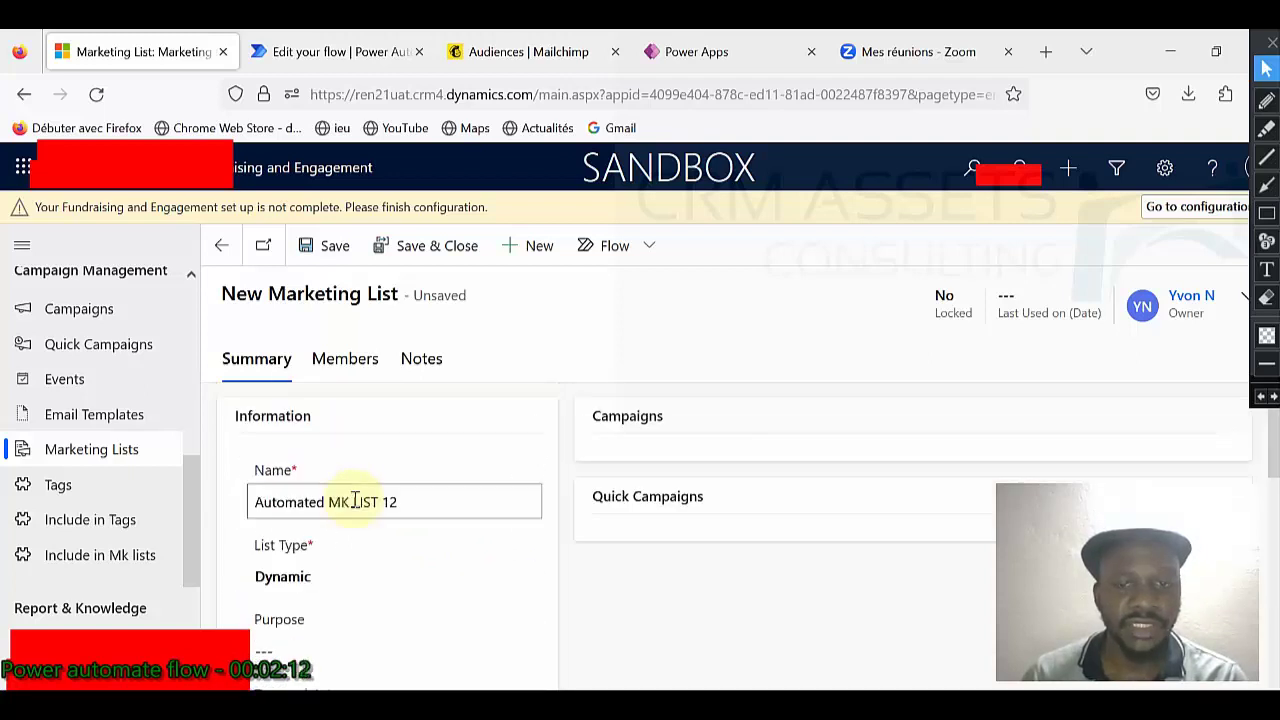
pyautogui.click(334, 250)
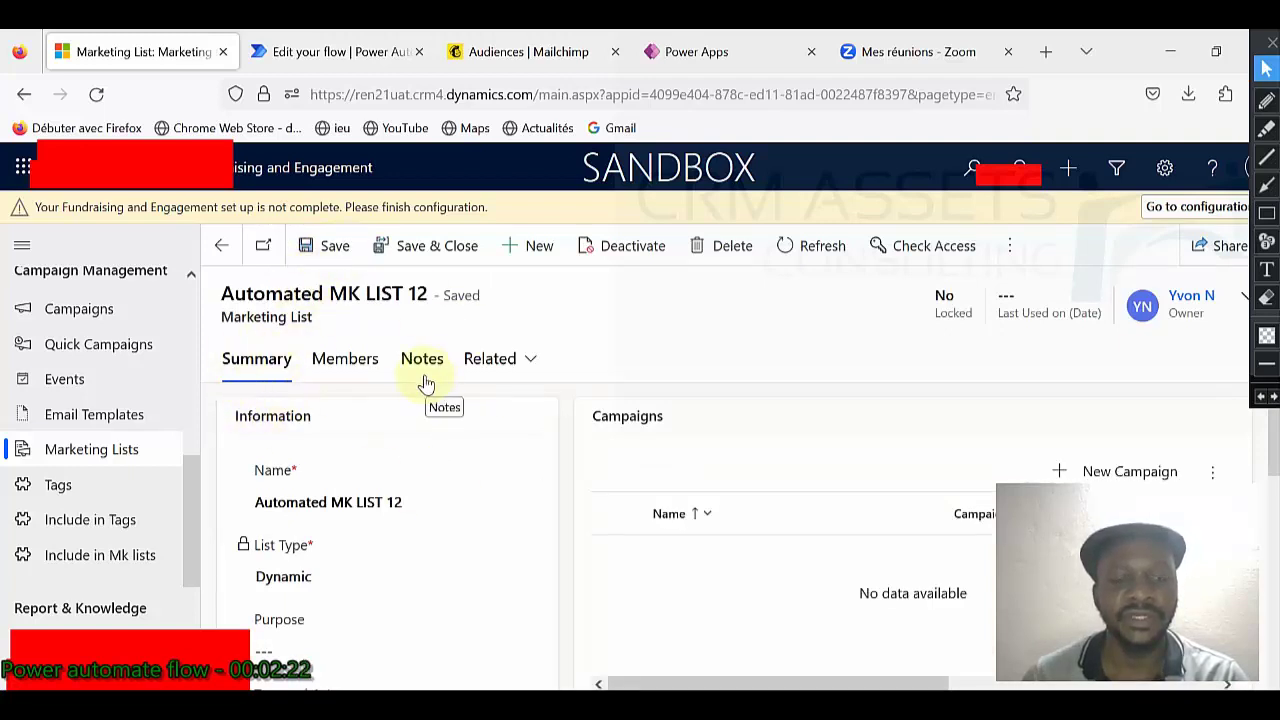
# Switch to Mailchimp and reload the Audiences page to check for the marketing list "Automated MK LIST 12".
pyautogui.moveTo(216, 294); pyautogui.dragTo(428, 293)
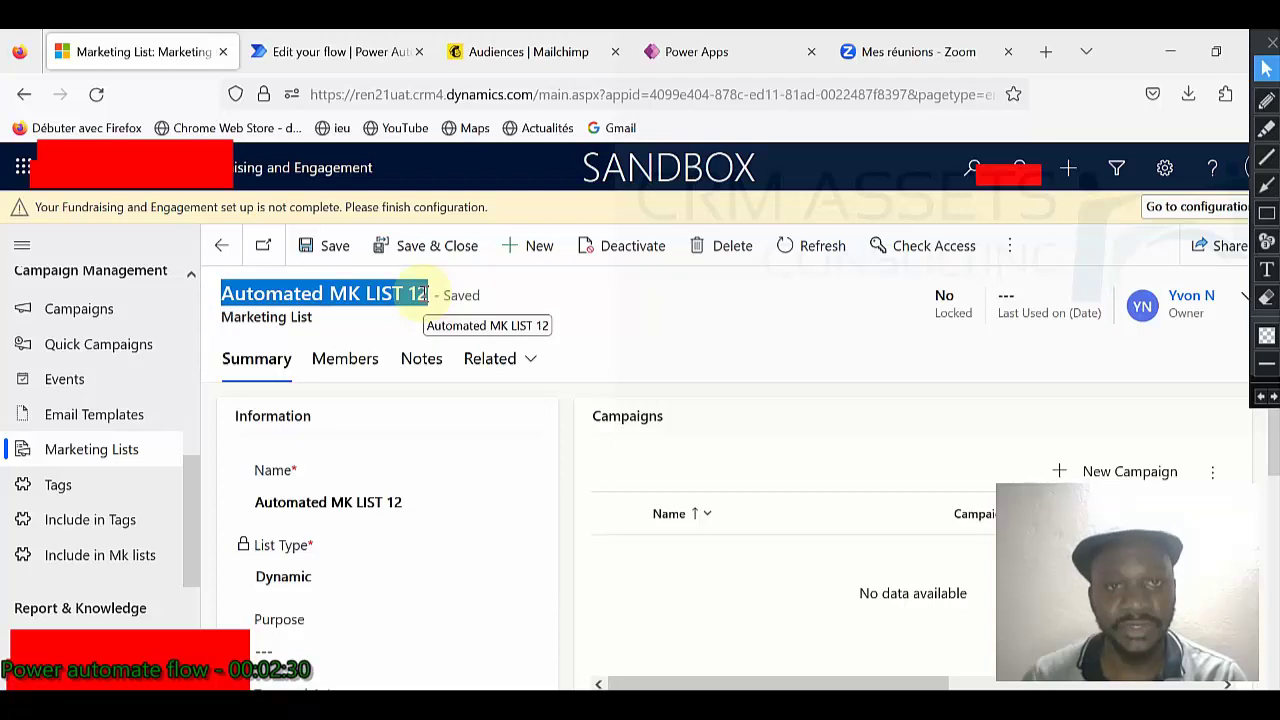
pyautogui.click(508, 60)
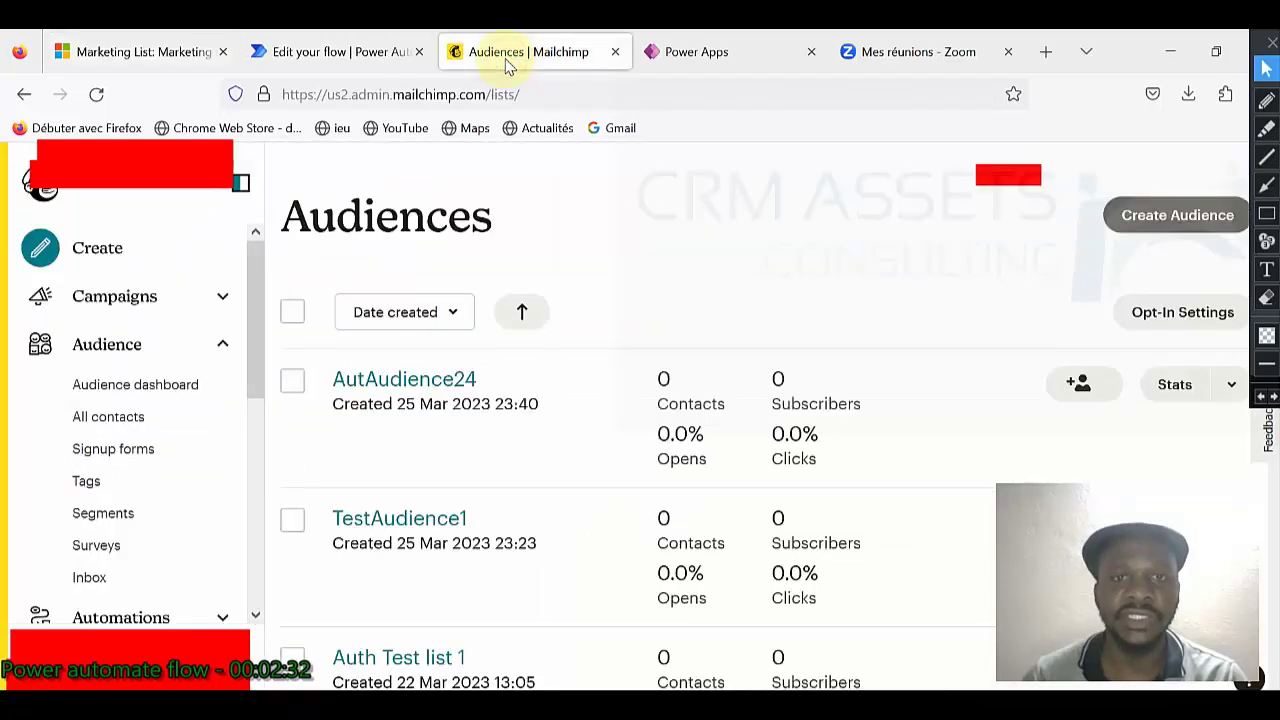
pyautogui.click(194, 56)
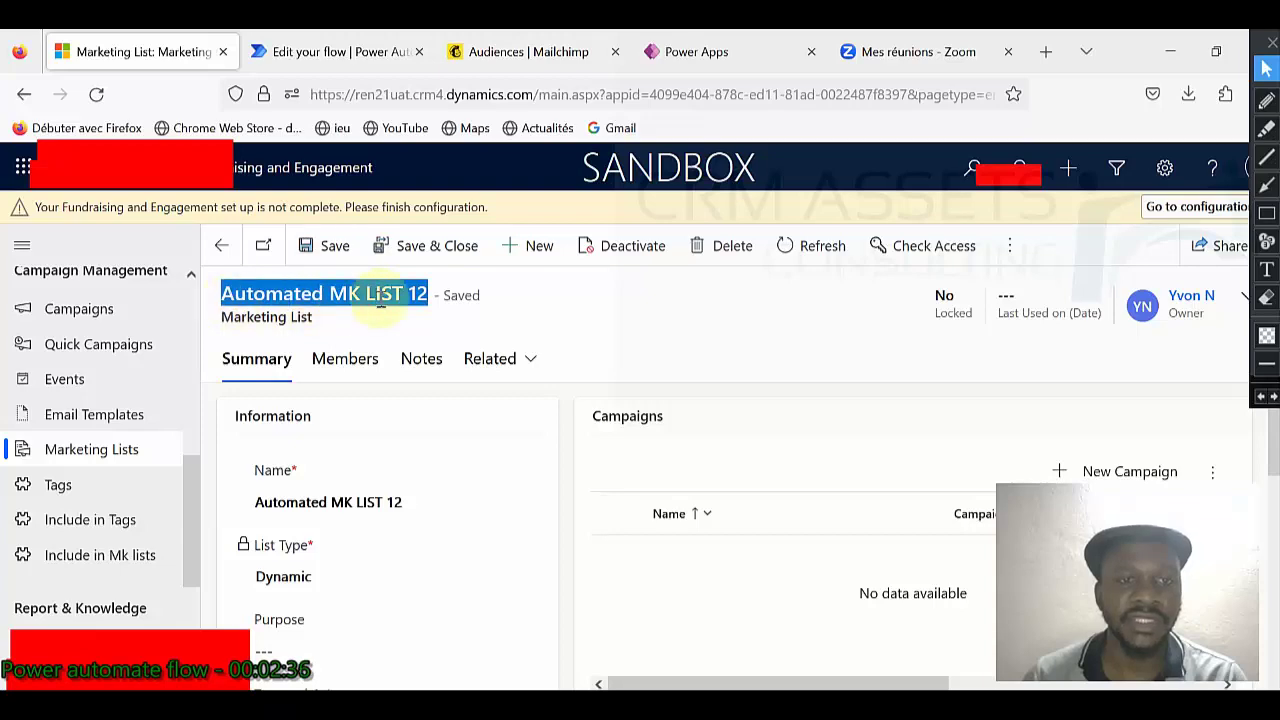
pyautogui.click(523, 55)
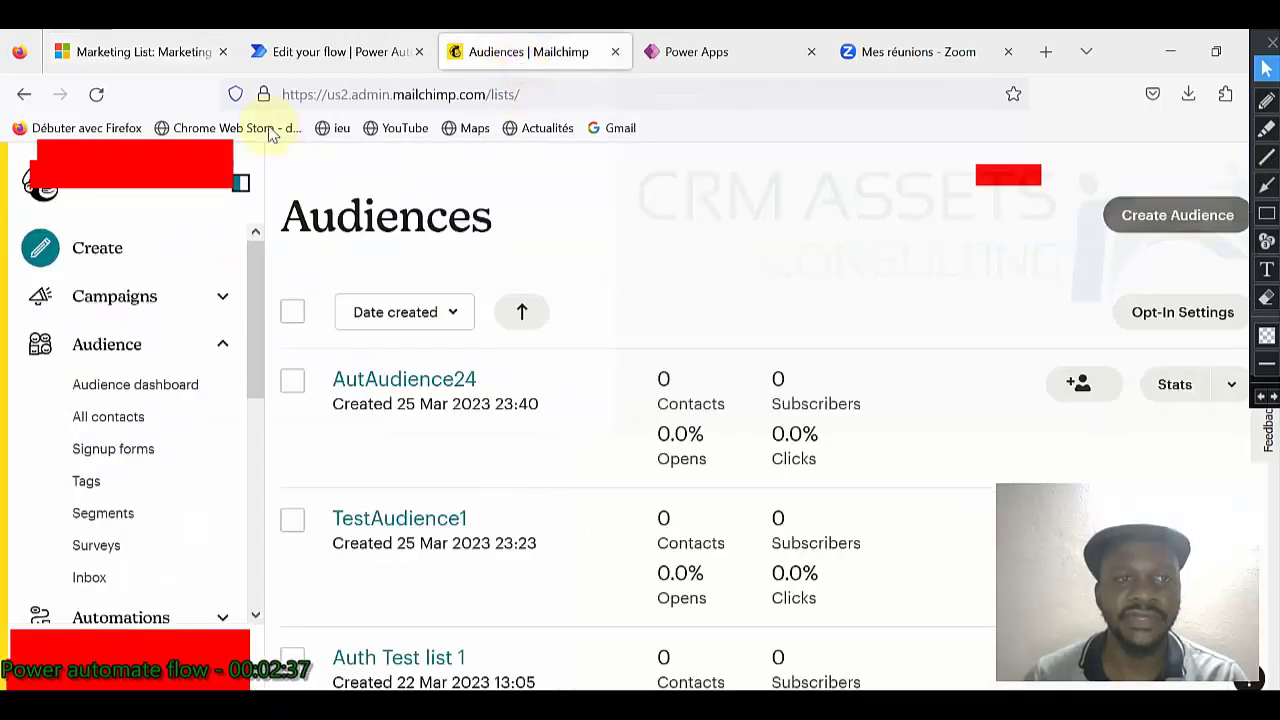
pyautogui.click(92, 94)
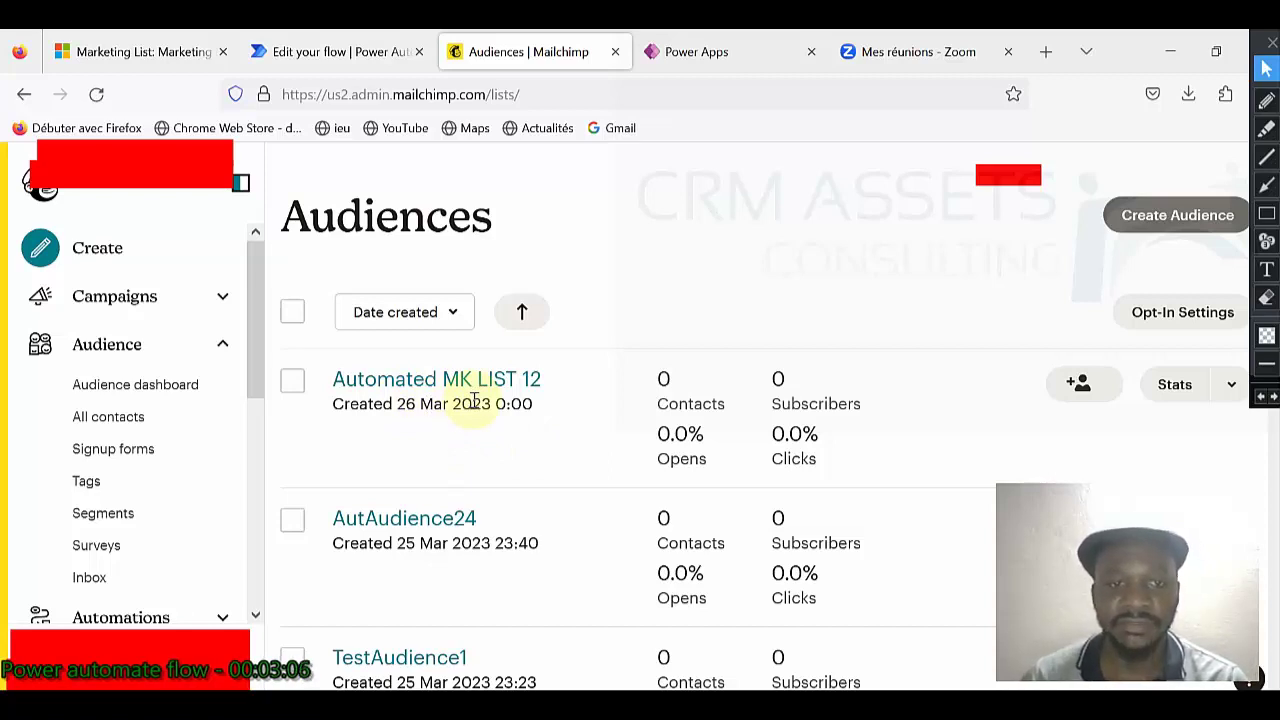
# Switch to the Power Automate flow and examine the settings of its "When a row is added, modified or deleted" trigger.
pyautogui.click(323, 58)
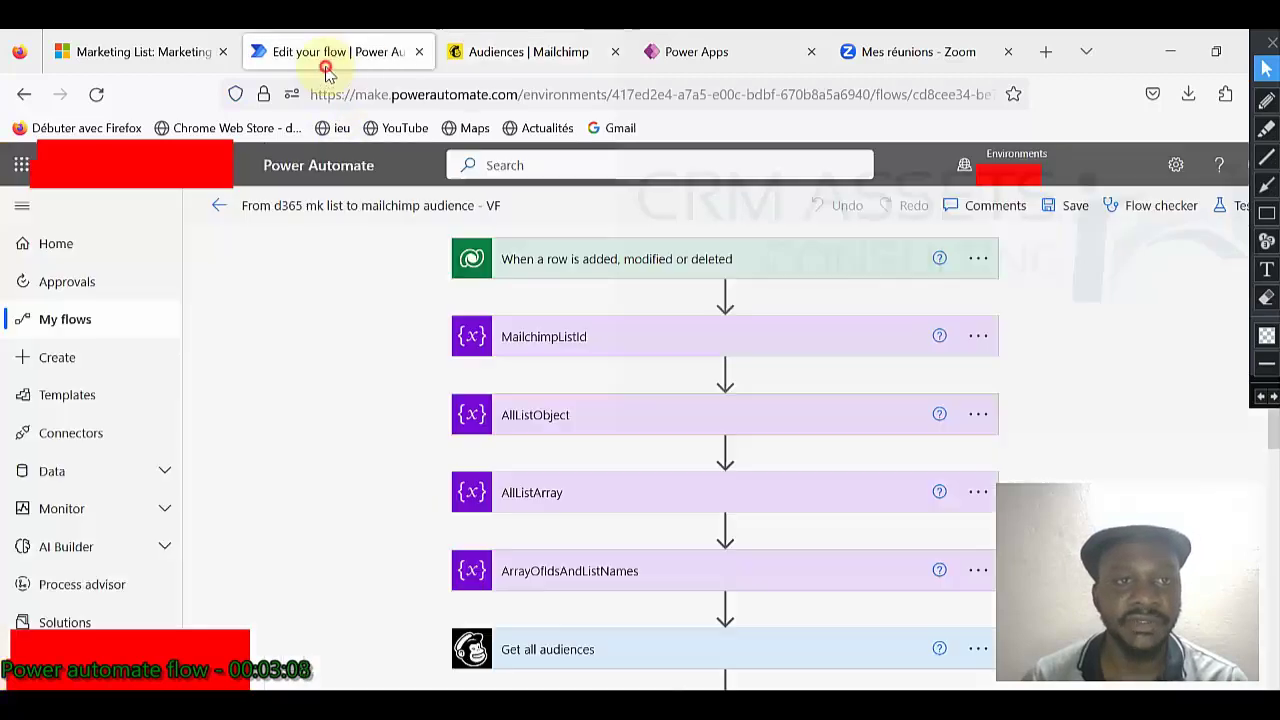
pyautogui.click(638, 268)
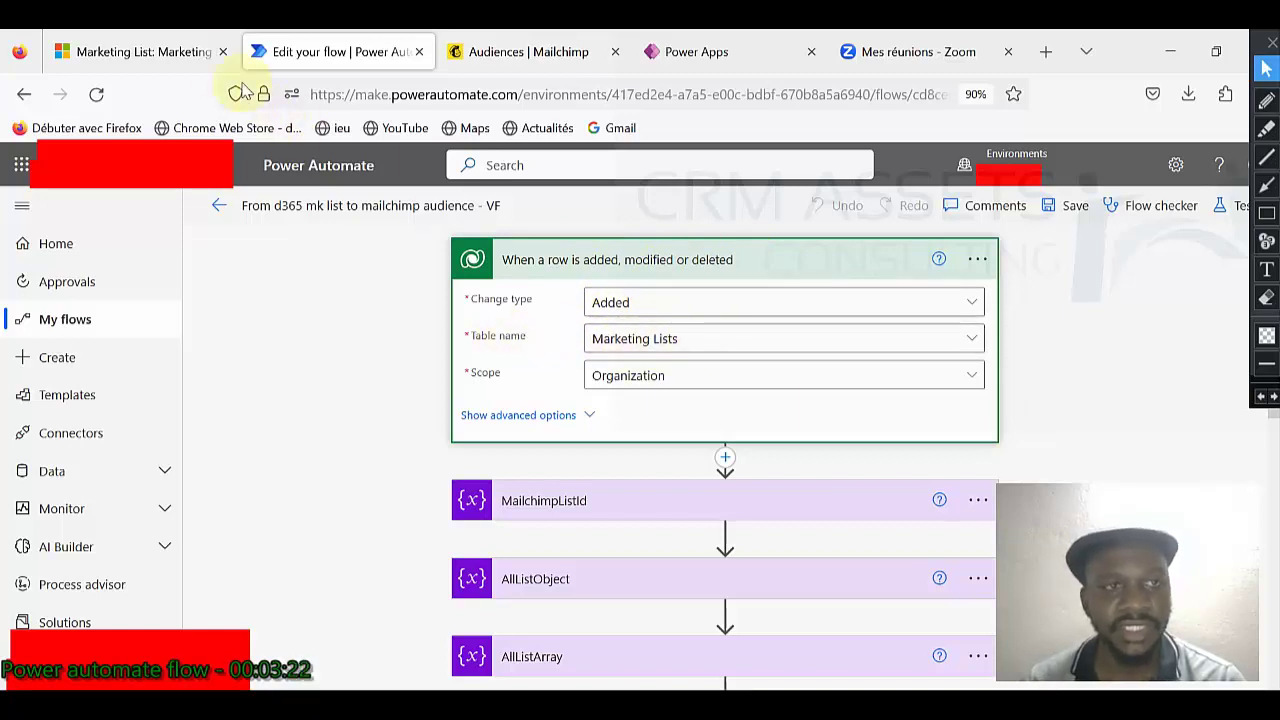
pyautogui.click(177, 52)
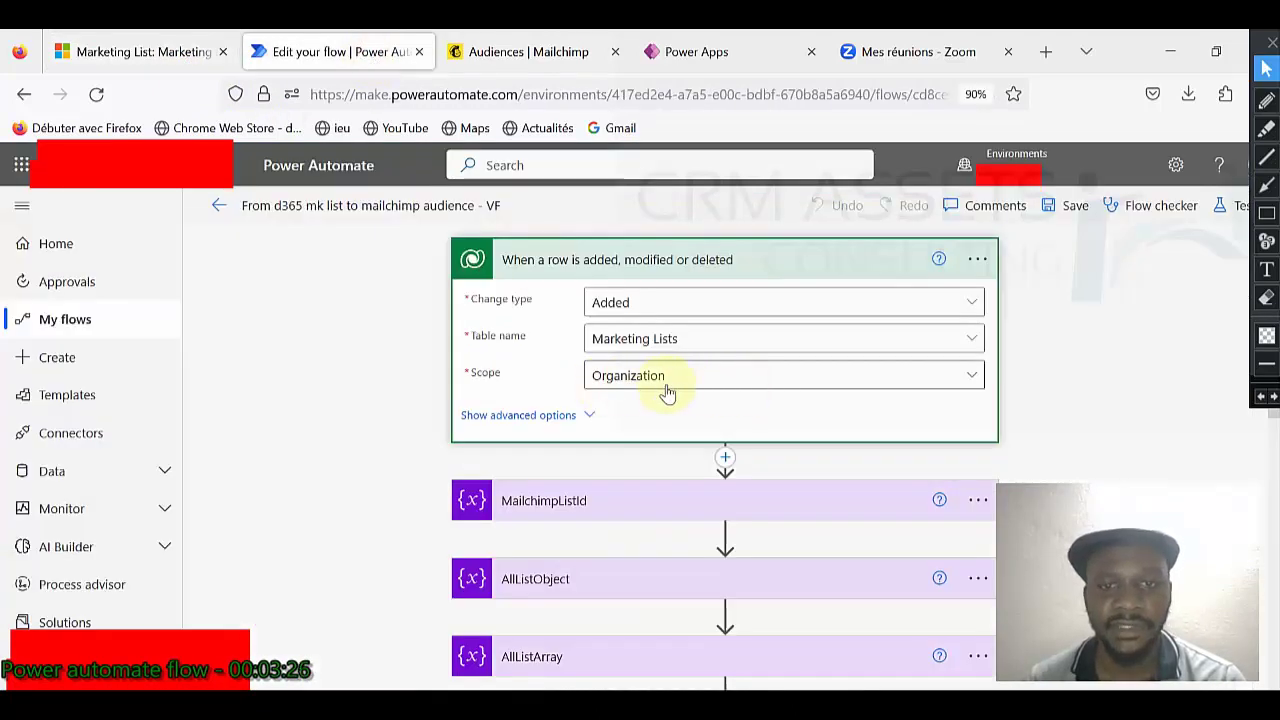
# Inspect the MailchimpListId and AllListObject variable initialisations in the flow, collapsing each one after viewing.
pyautogui.scroll(-1, 670, 390)
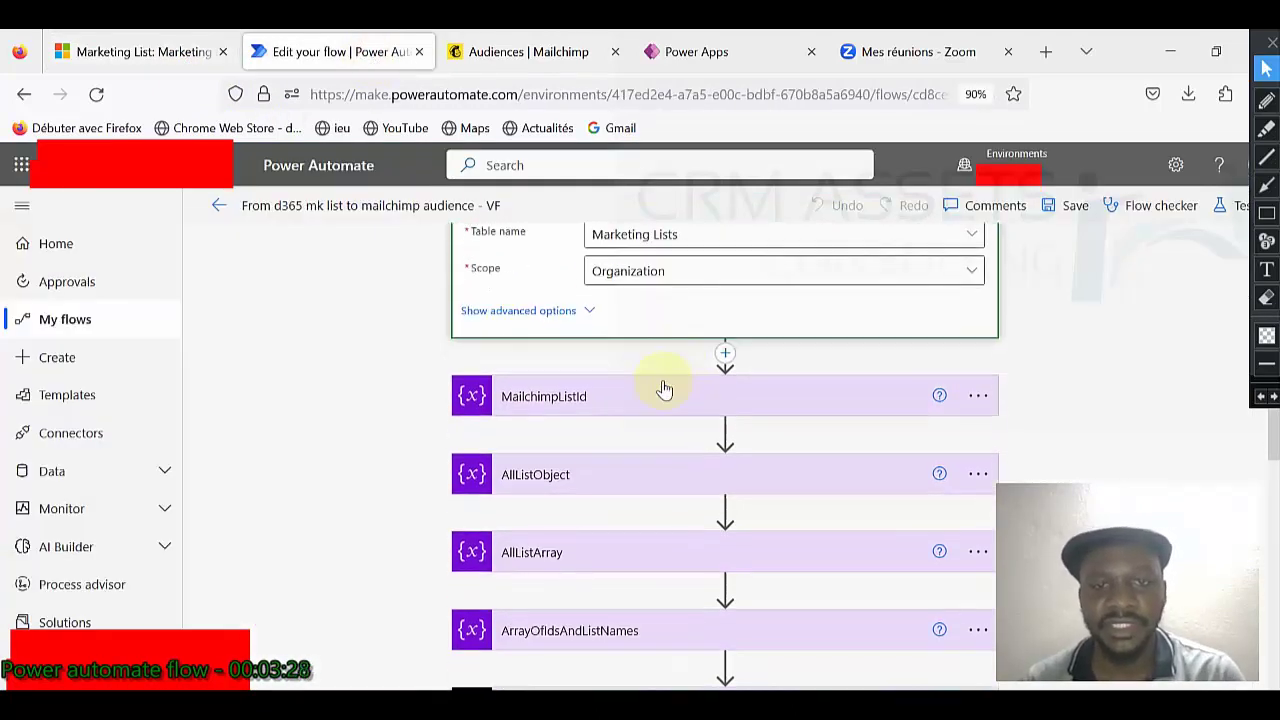
pyautogui.scroll(-1, 660, 385)
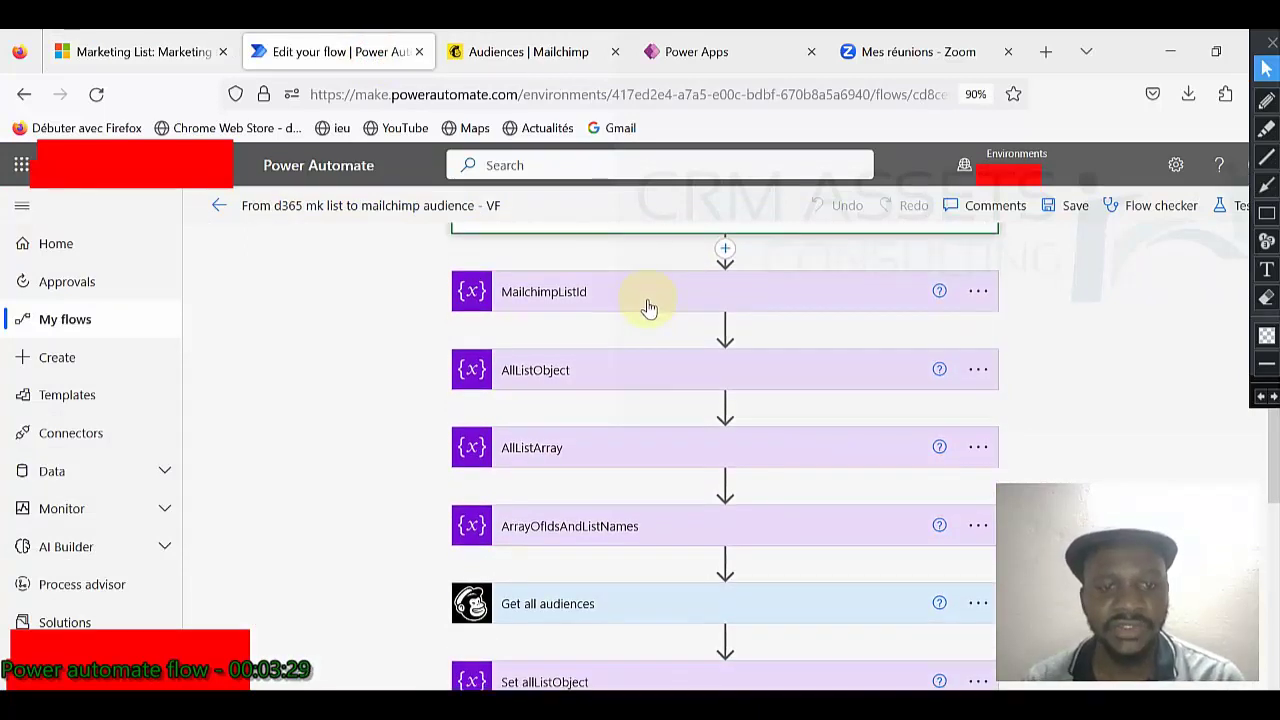
pyautogui.click(617, 295)
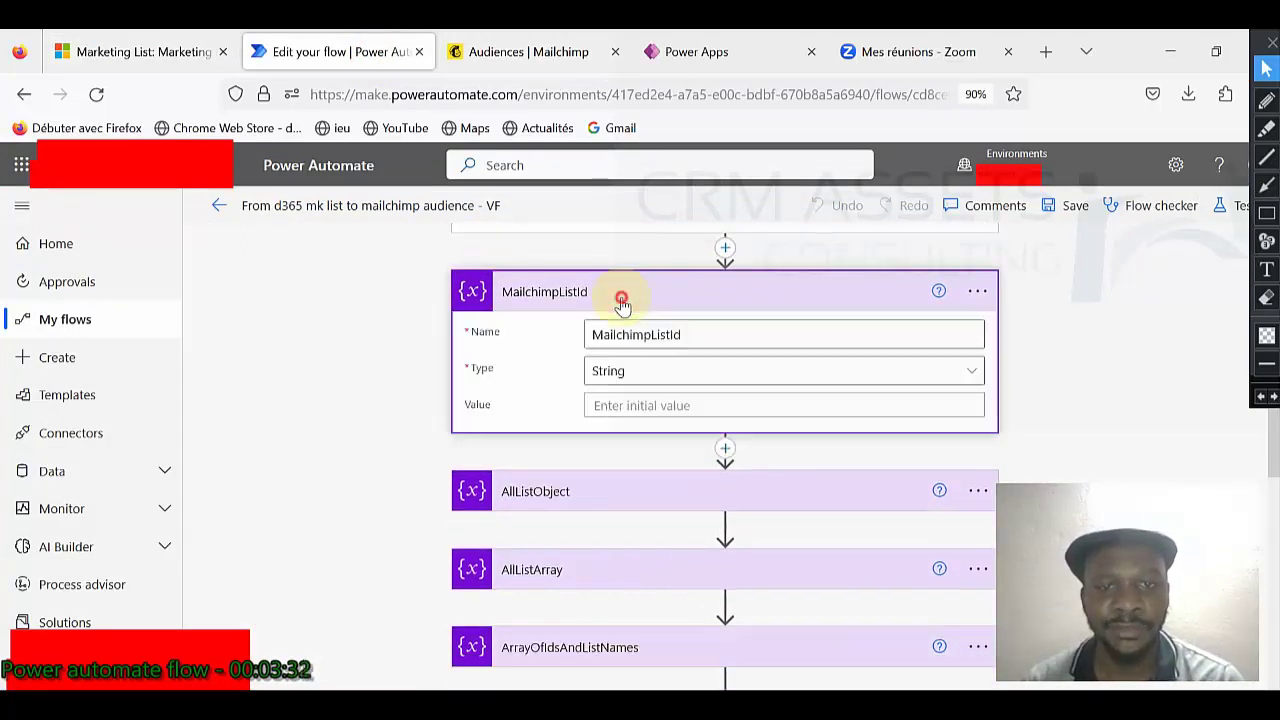
pyautogui.click(618, 295)
pyautogui.click(618, 372)
pyautogui.click(616, 374)
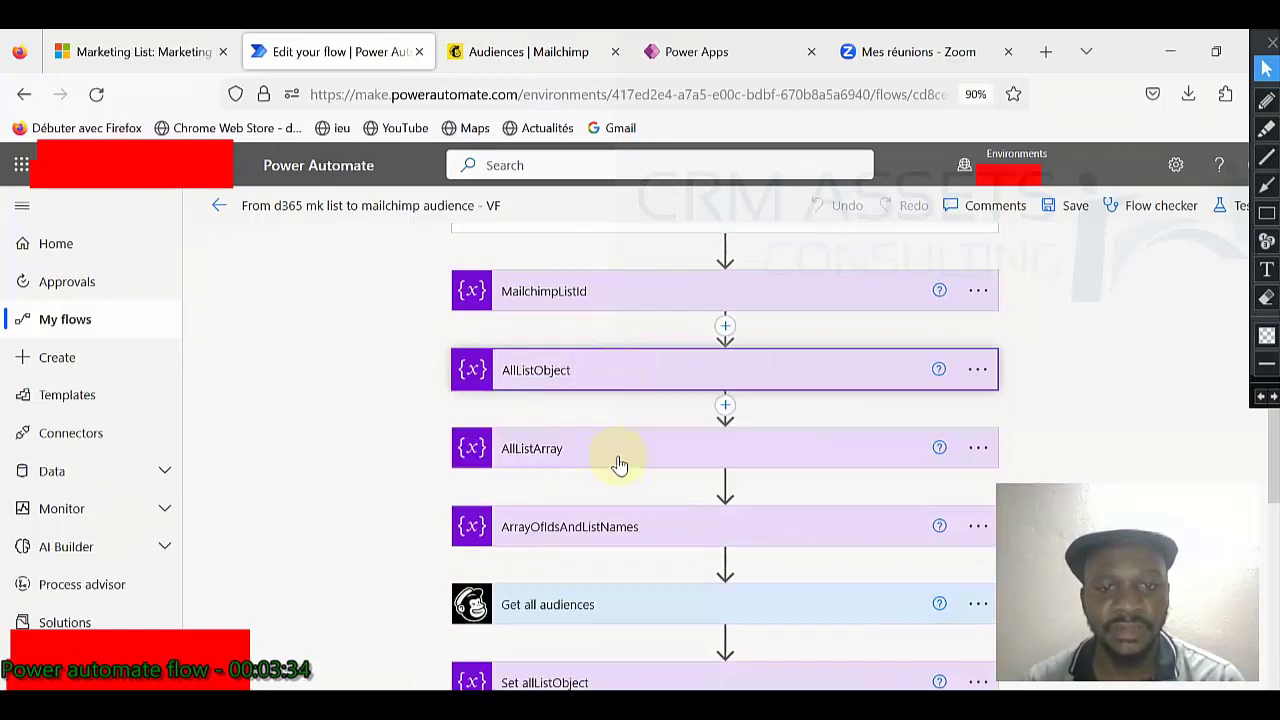
# Inspect the AllListArray and ArrayOfIdsAndListNames variable initialisations in the flow, collapsing each one after viewing.
pyautogui.click(618, 450)
pyautogui.click(616, 449)
pyautogui.scroll(-1, 620, 449)
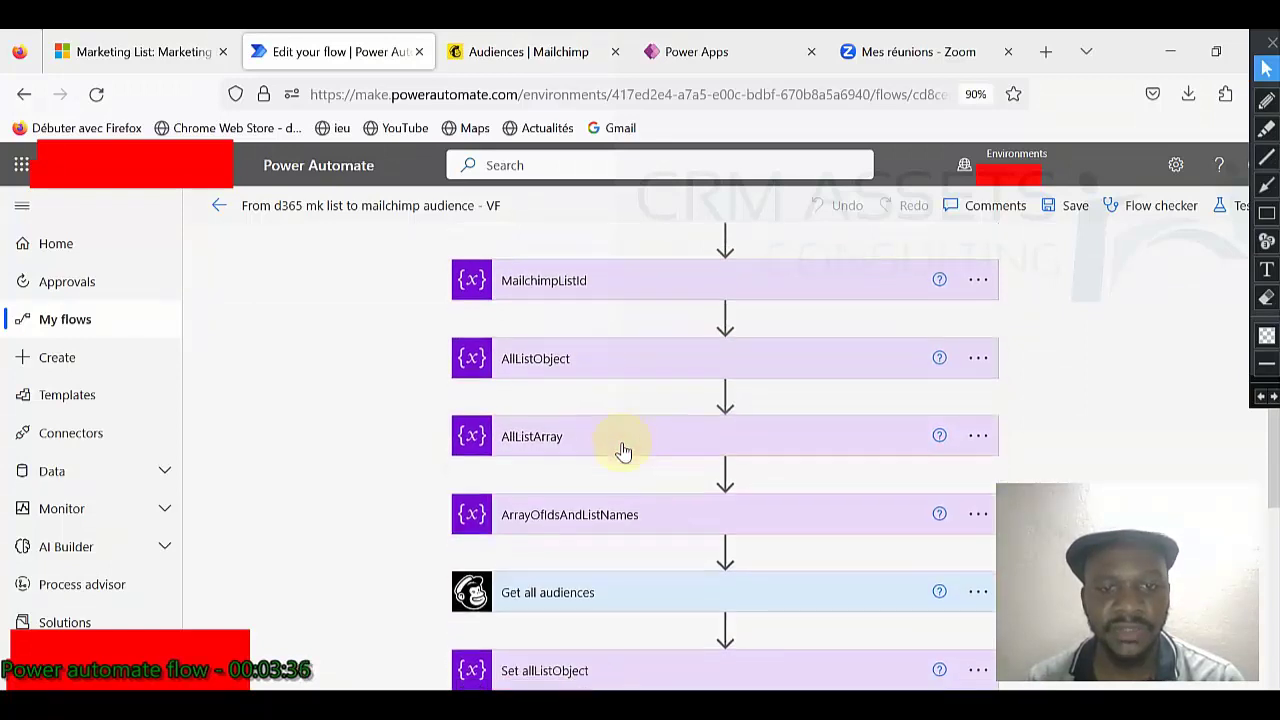
pyautogui.click(621, 423)
pyautogui.click(621, 425)
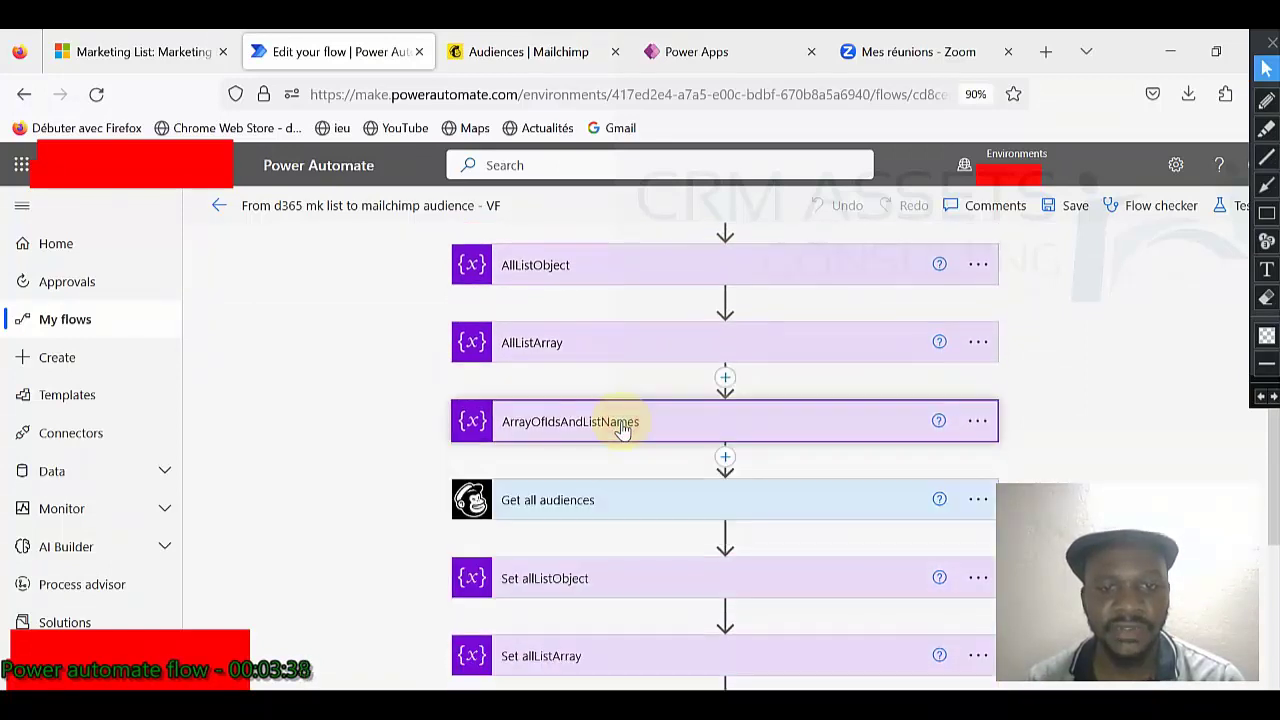
# Examine the count setting of the Mailchimp "Get all audiences" action, then collapse the action.
pyautogui.scroll(-1, 620, 430)
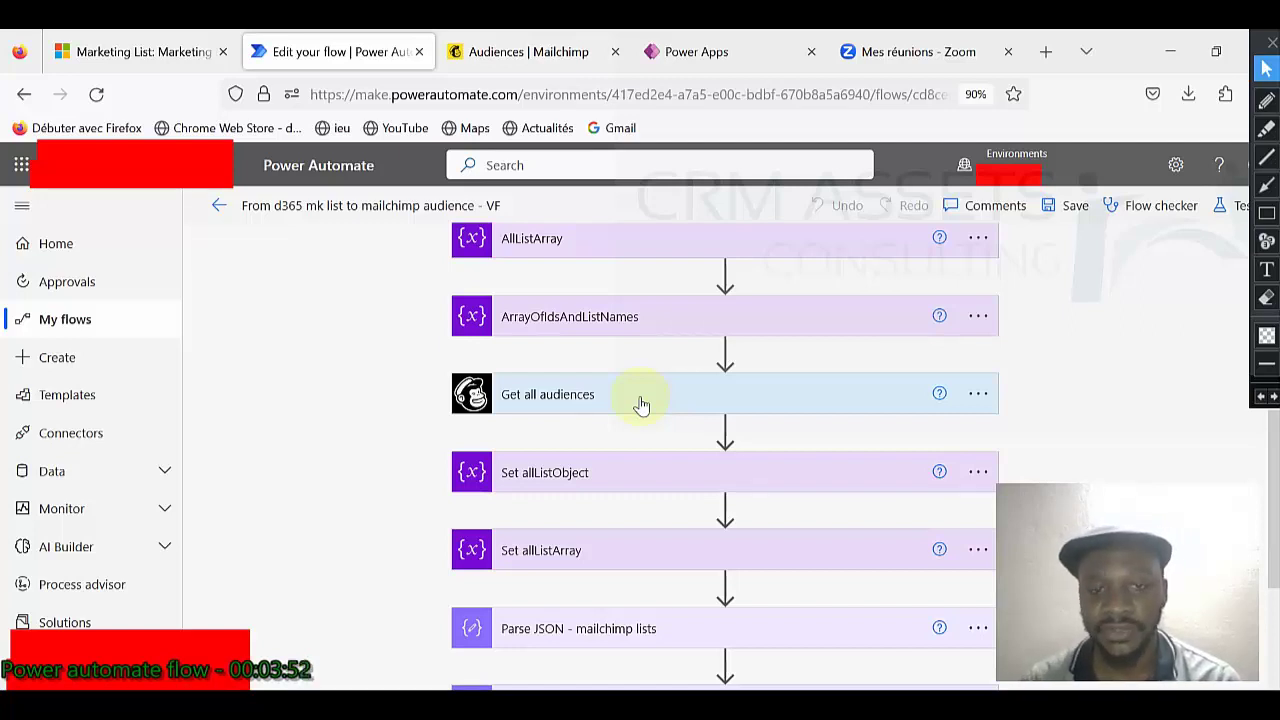
pyautogui.click(640, 398)
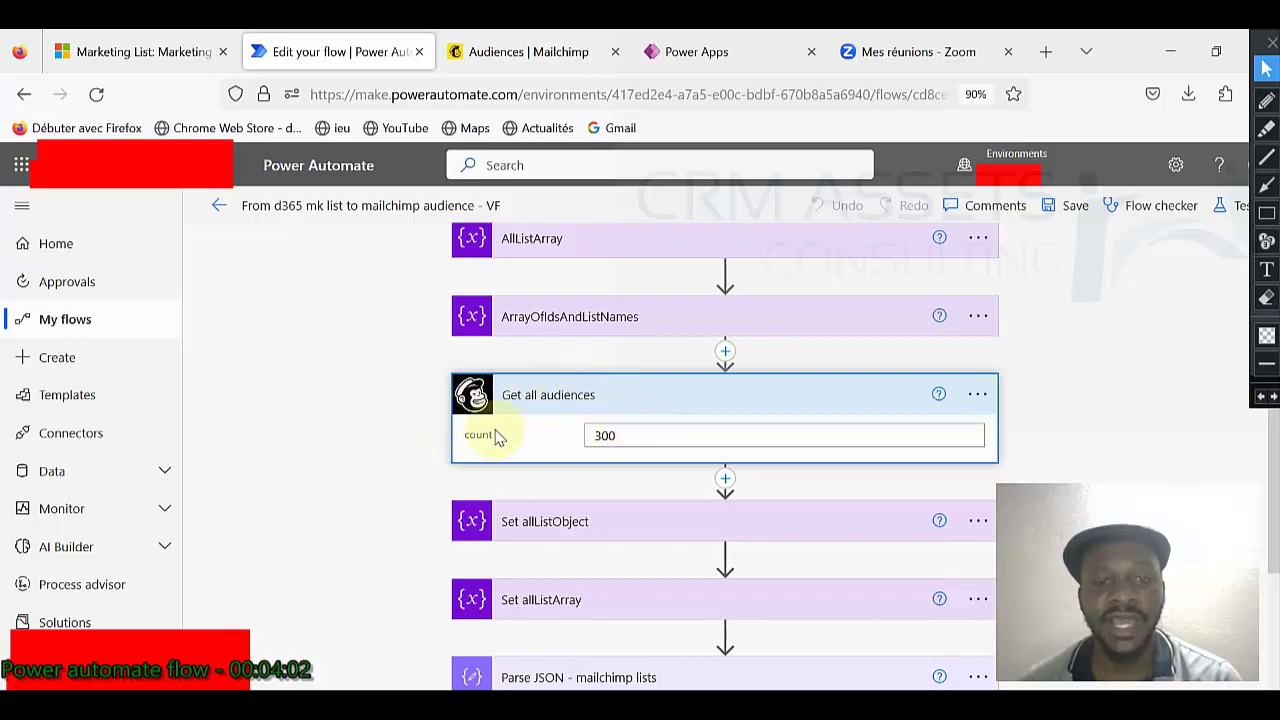
pyautogui.moveTo(466, 440); pyautogui.dragTo(502, 445)
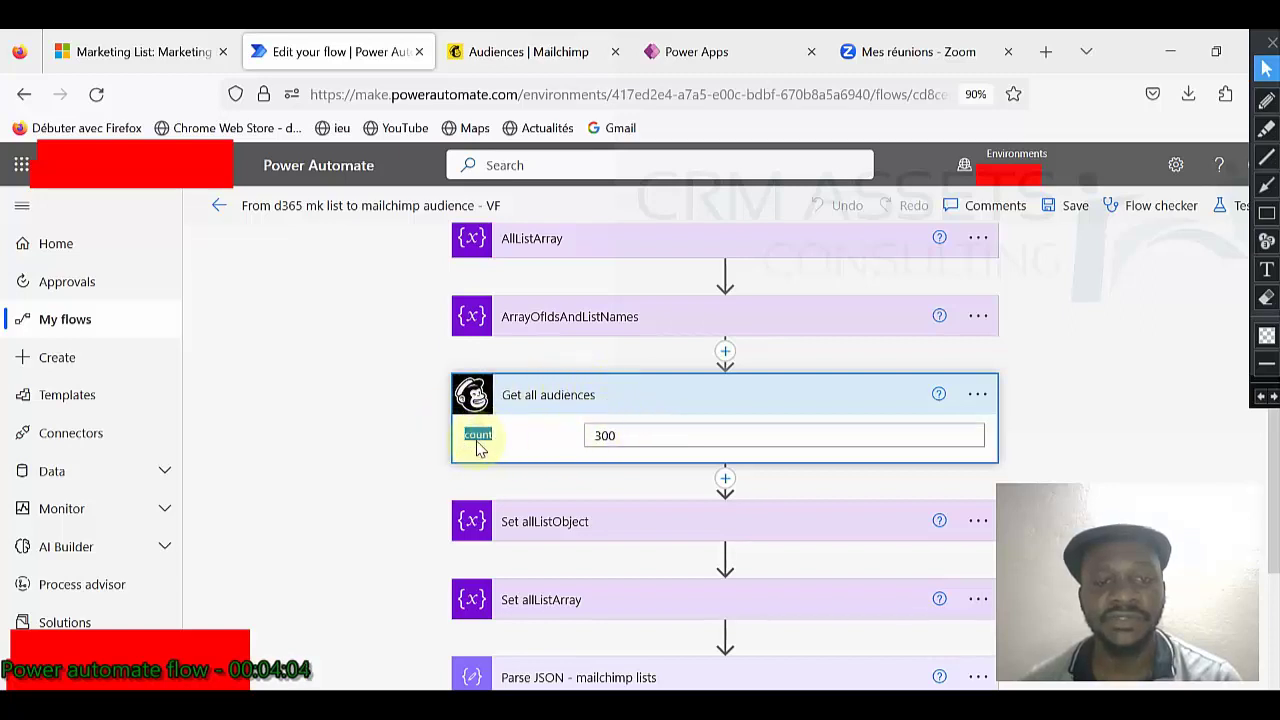
pyautogui.click(625, 435)
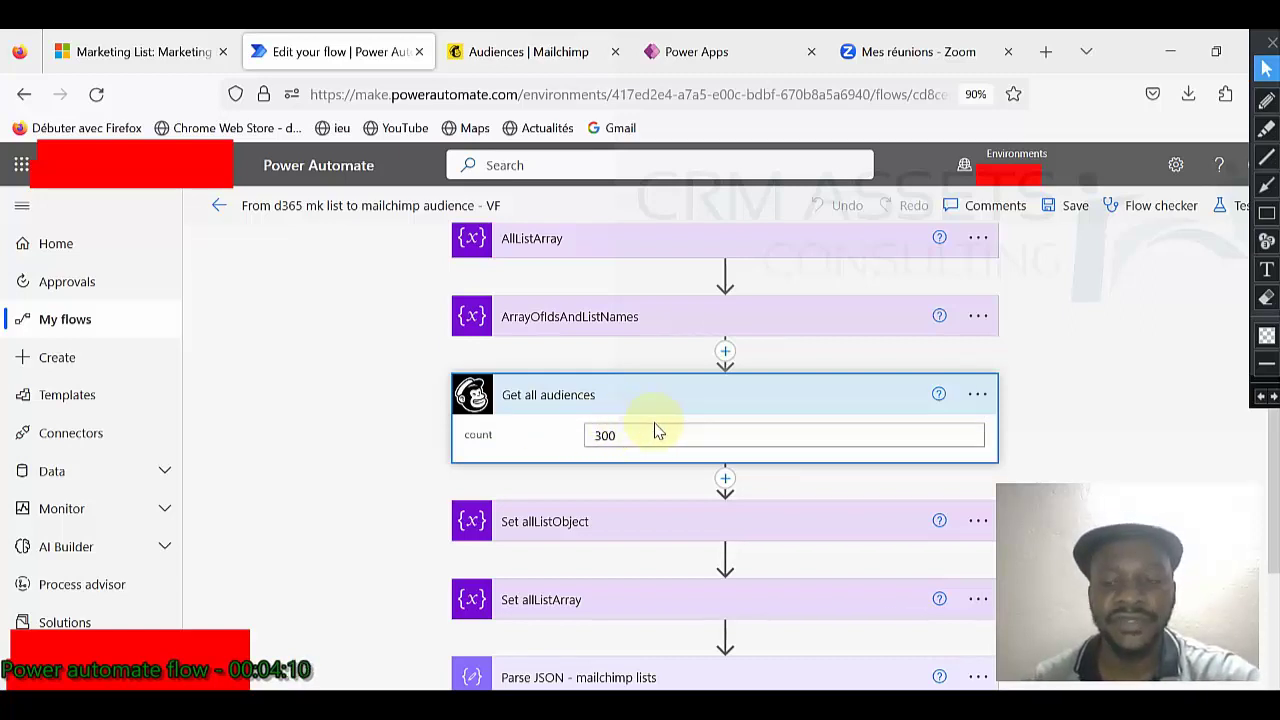
pyautogui.click(579, 390)
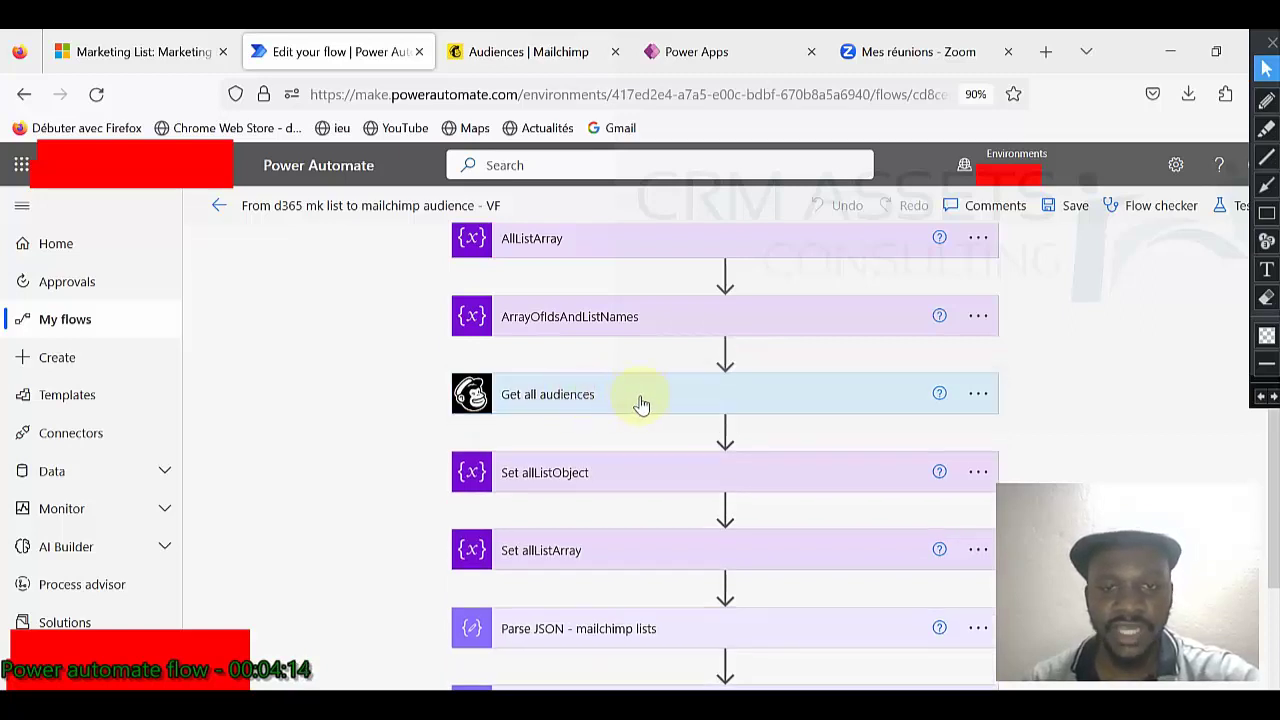
# Expand the "Set allListObject" and "Set allListArray" actions and examine the value assigned to each variable.
pyautogui.scroll(-2, 640, 400)
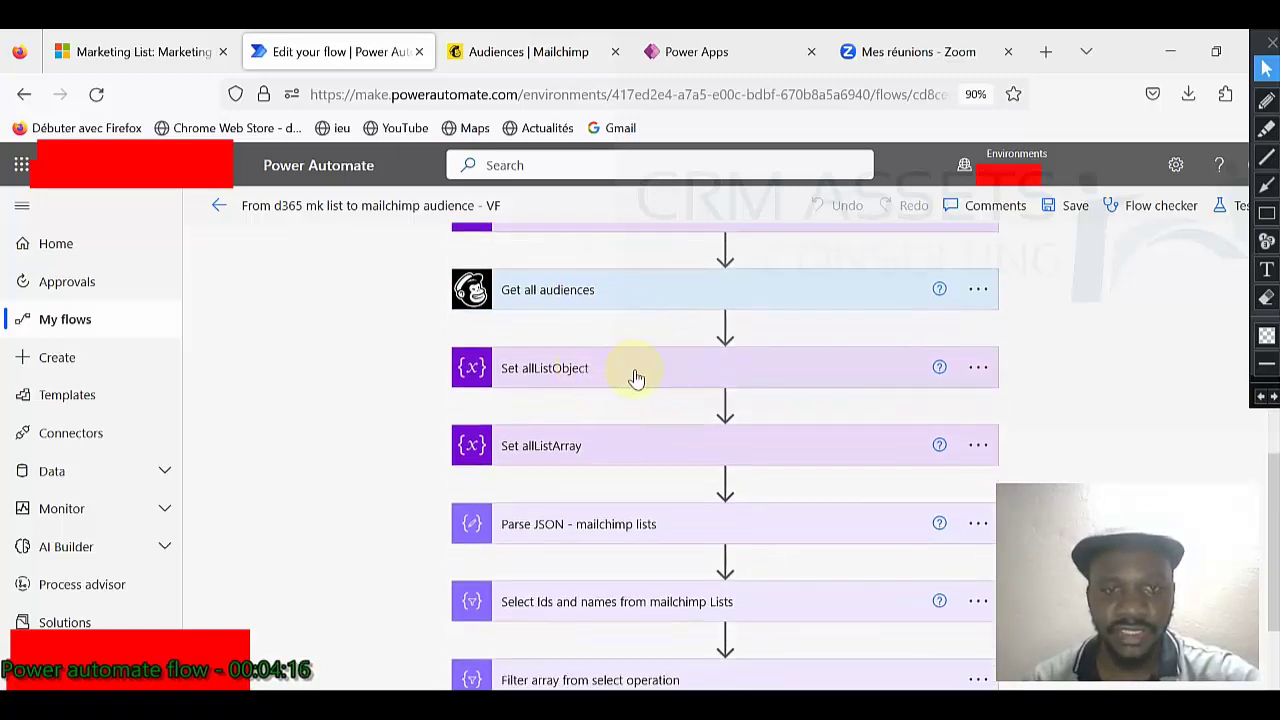
pyautogui.click(635, 372)
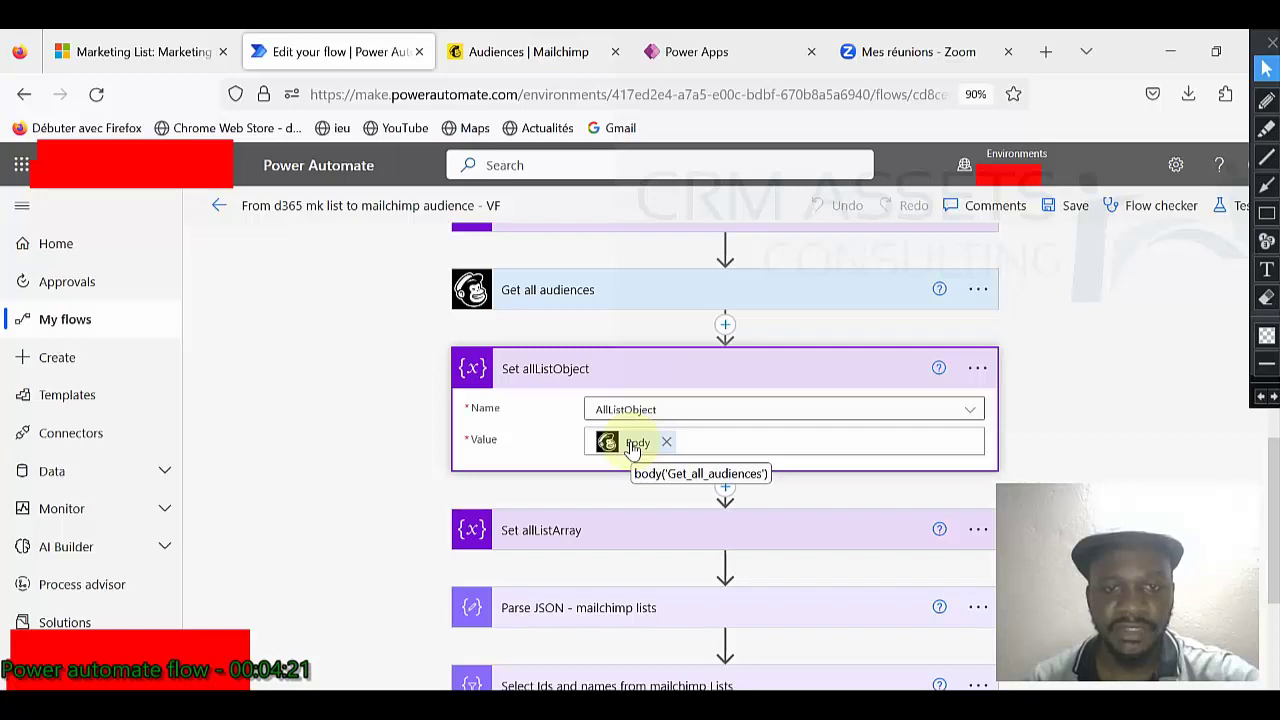
pyautogui.scroll(-2, 632, 450)
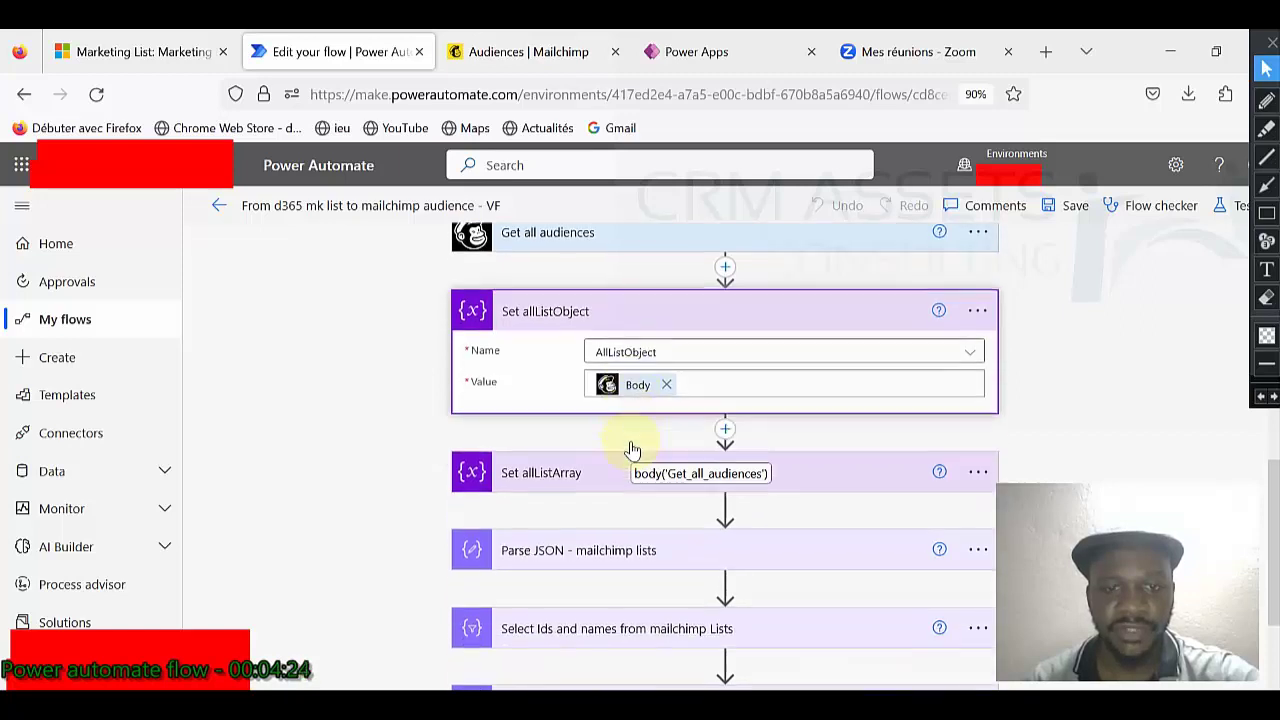
pyautogui.click(611, 426)
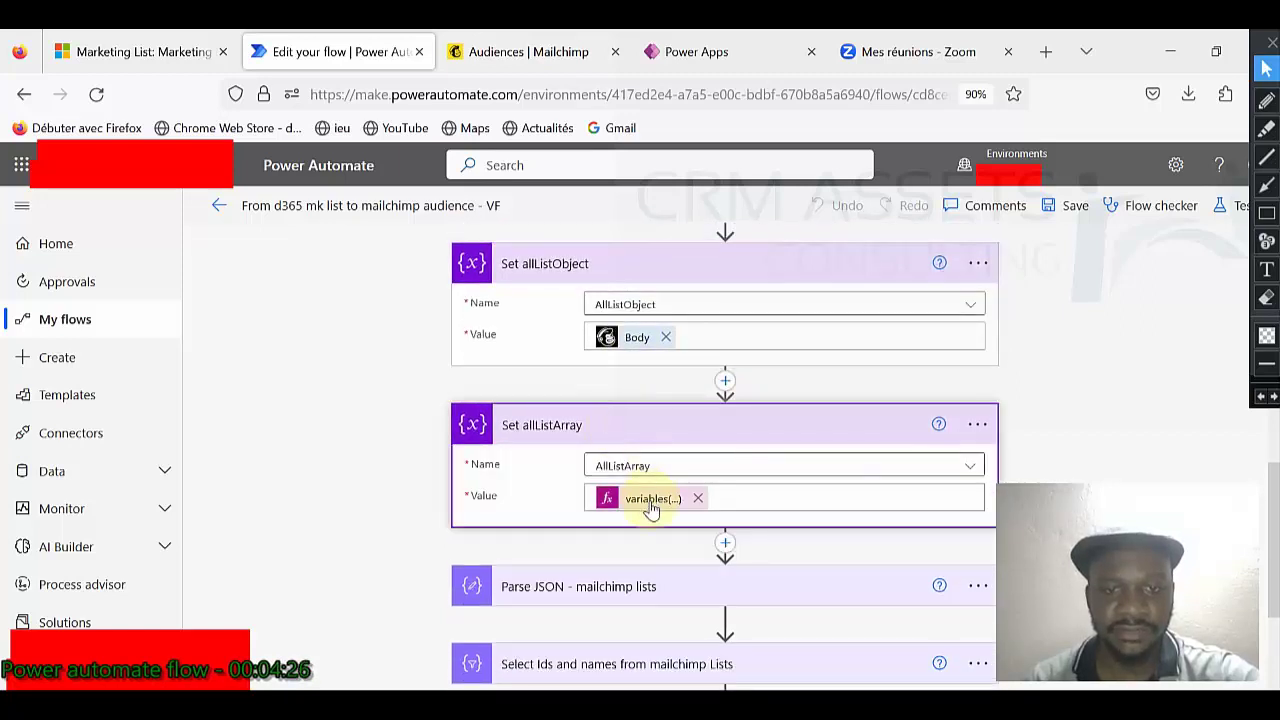
pyautogui.moveTo(651, 510)
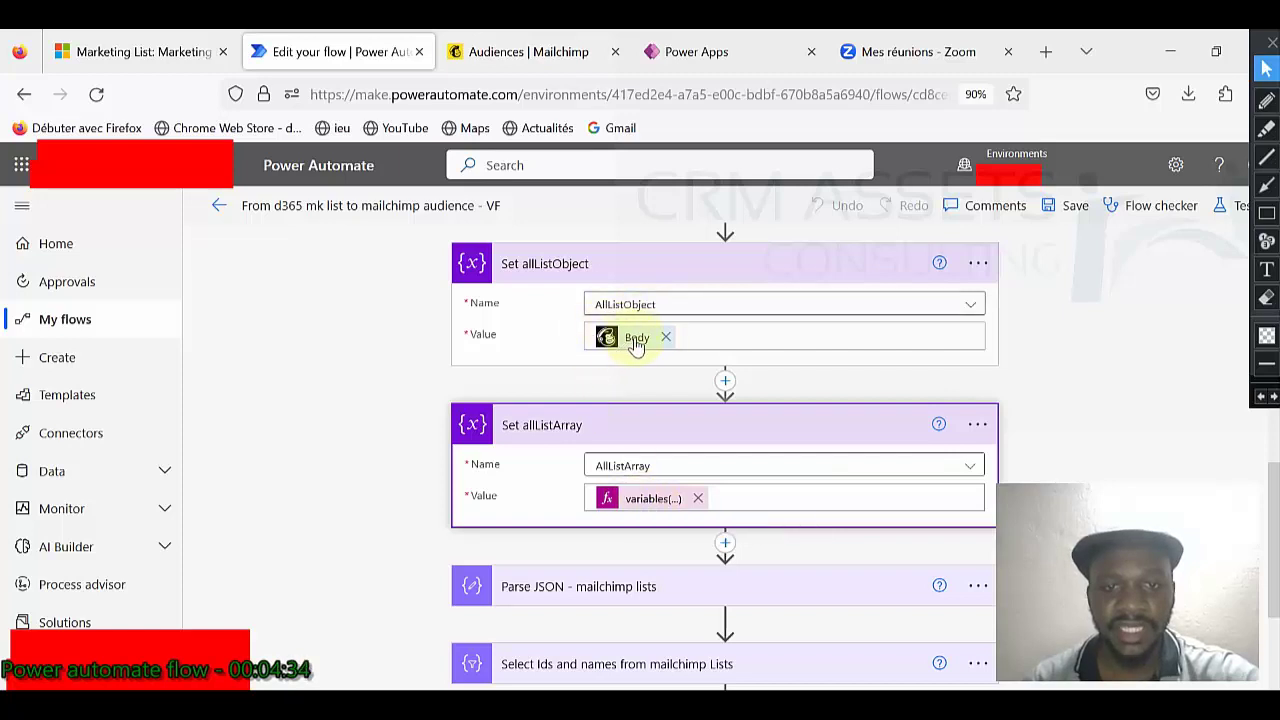
pyautogui.moveTo(636, 344)
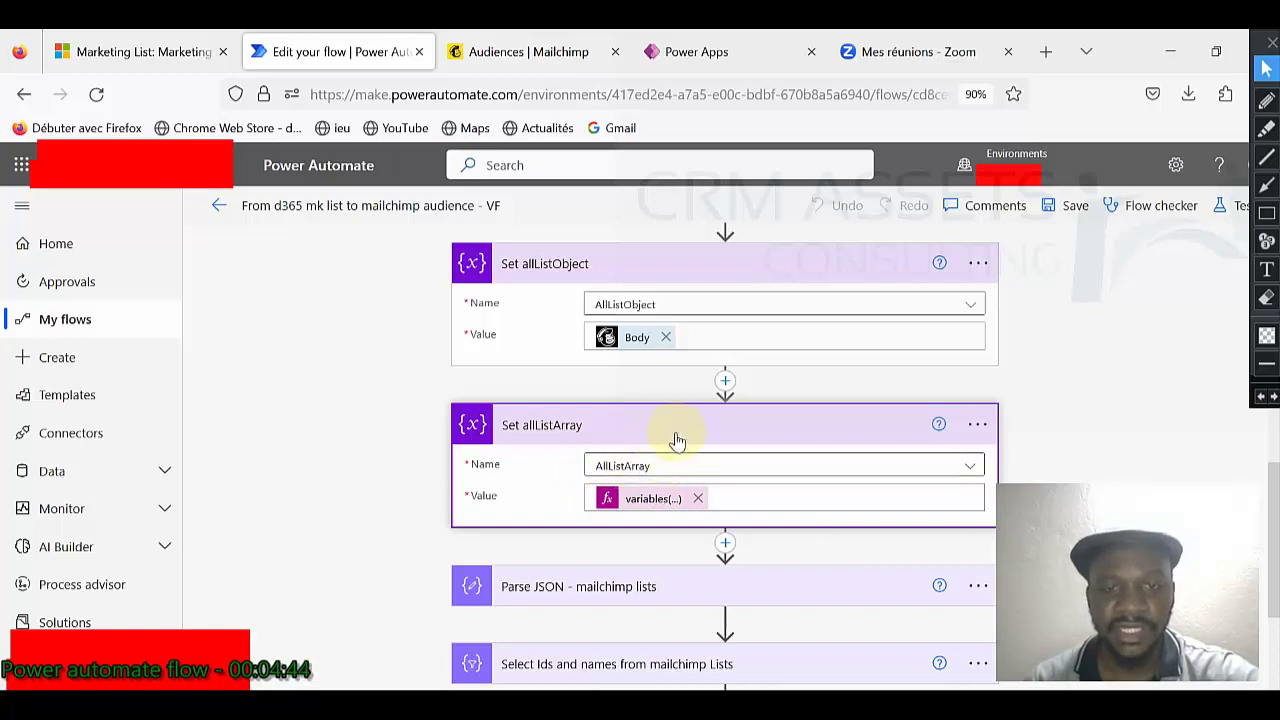
# Examine the content and schema of "Parse JSON - mailchimp lists" and the field mapping of "Select Ids and names from mailchimp Lists".
pyautogui.scroll(-2, 650, 420)
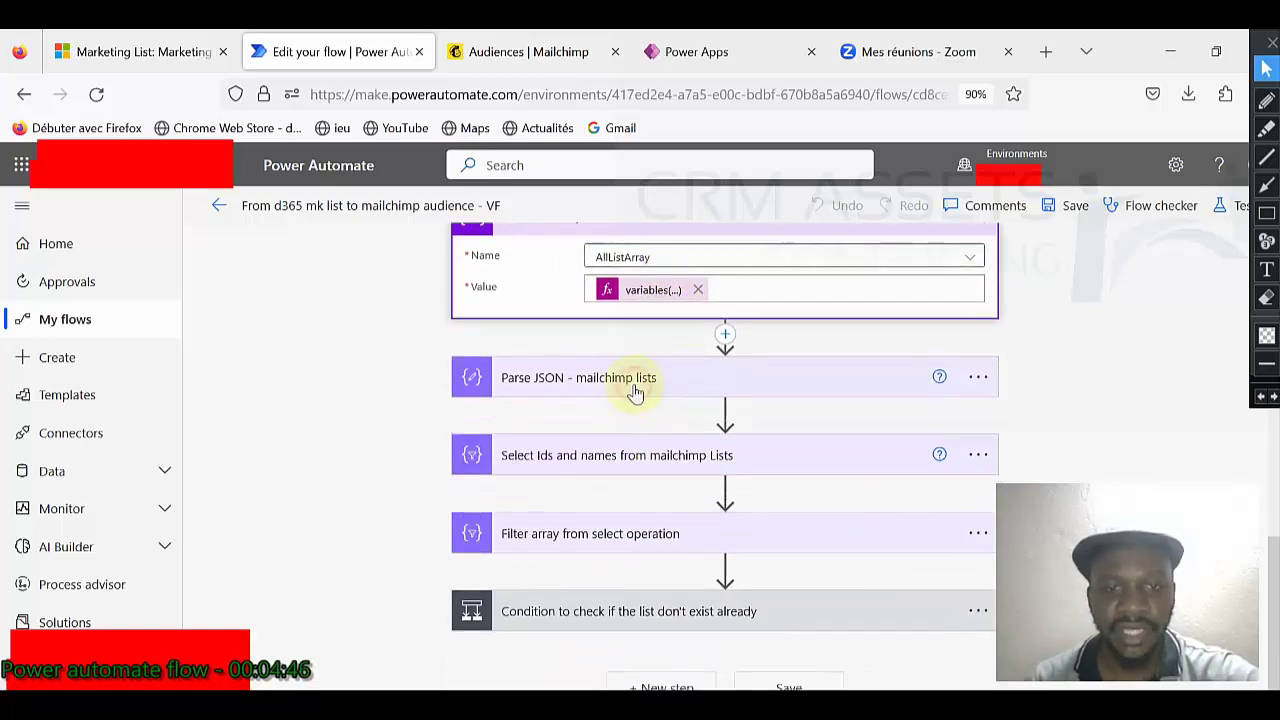
pyautogui.click(634, 391)
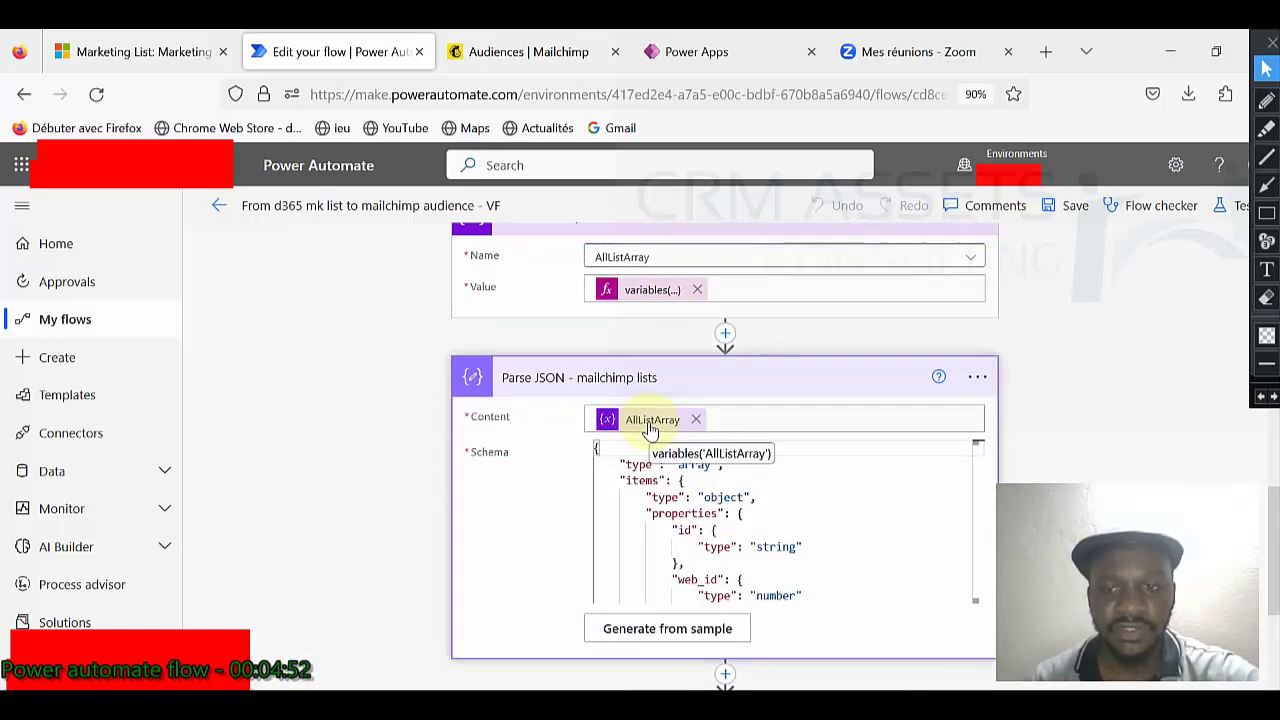
pyautogui.scroll(-3, 650, 428)
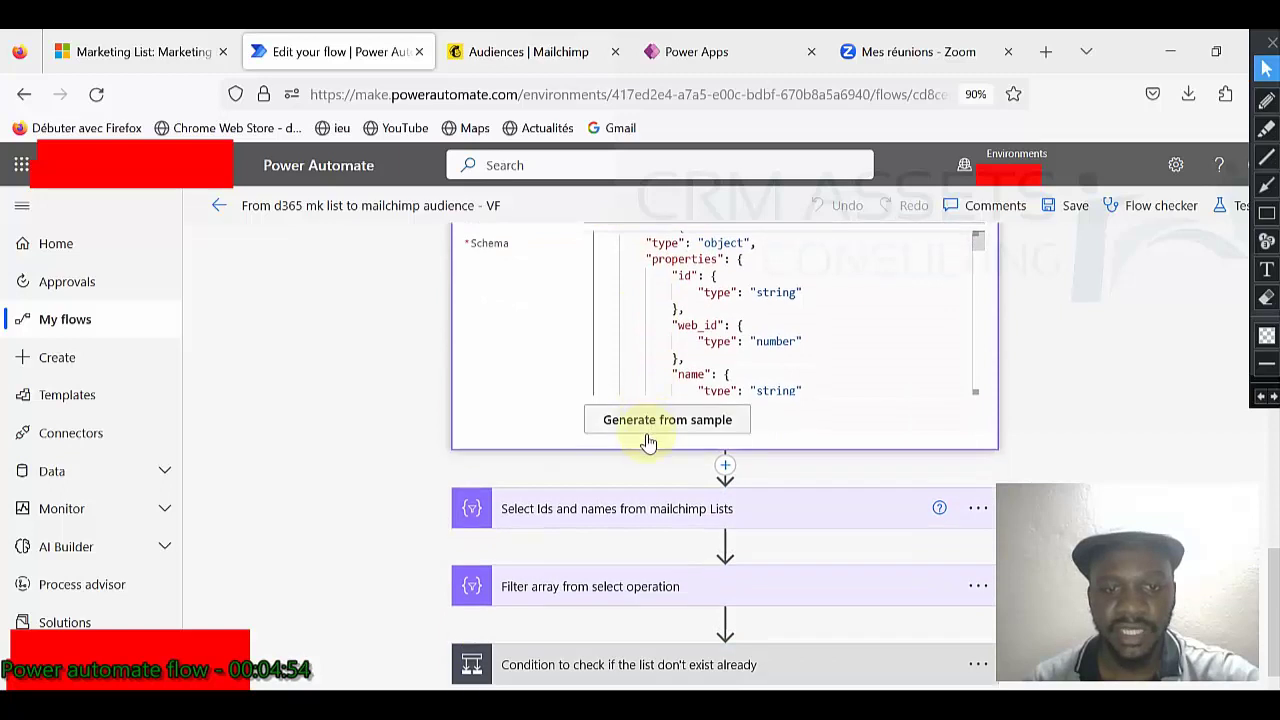
pyautogui.click(628, 450)
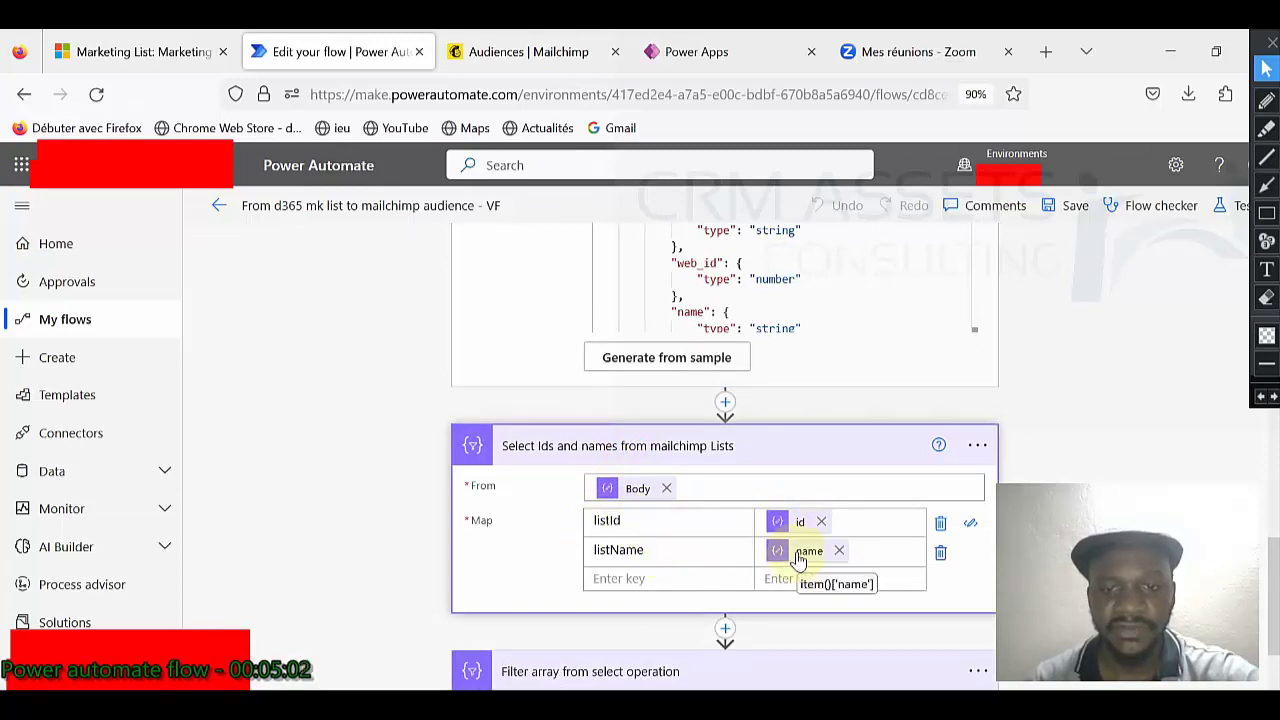
# Examine the source and comparison in "Filter array from select operation", referring back to the Select action and the flow's trigger.
pyautogui.scroll(-2, 800, 540)
pyautogui.click(673, 528)
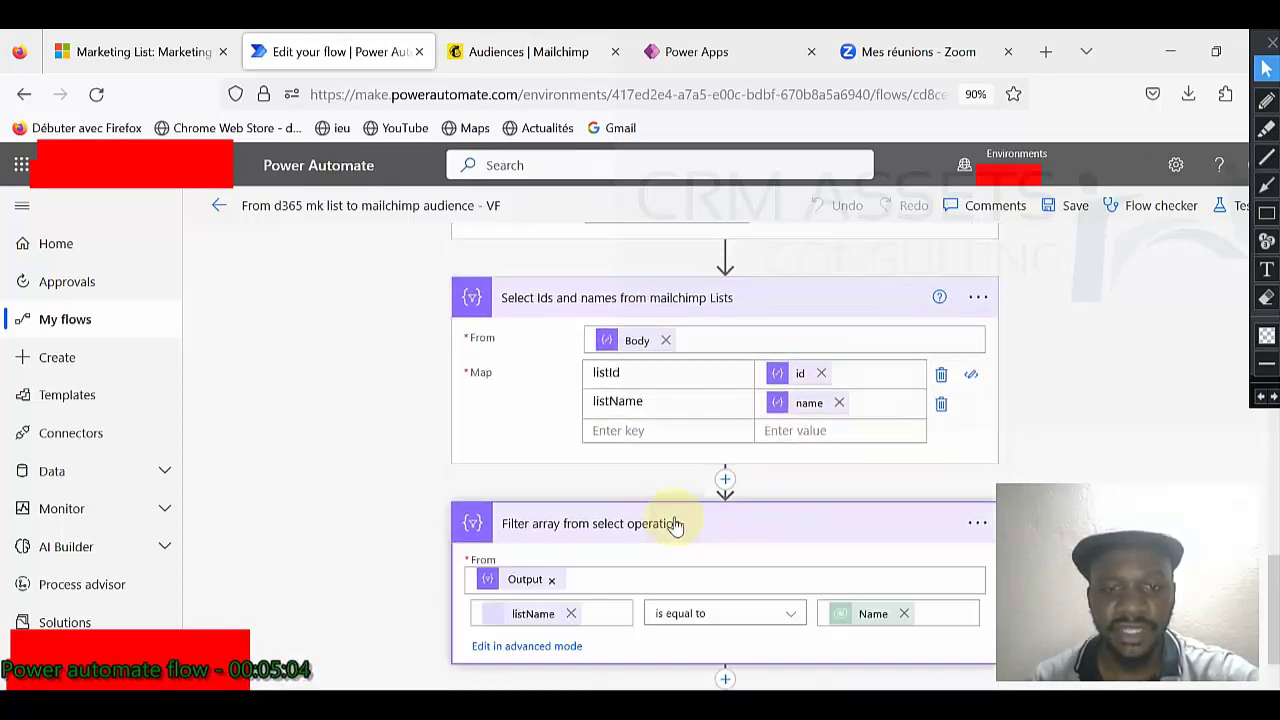
pyautogui.scroll(-1, 720, 477)
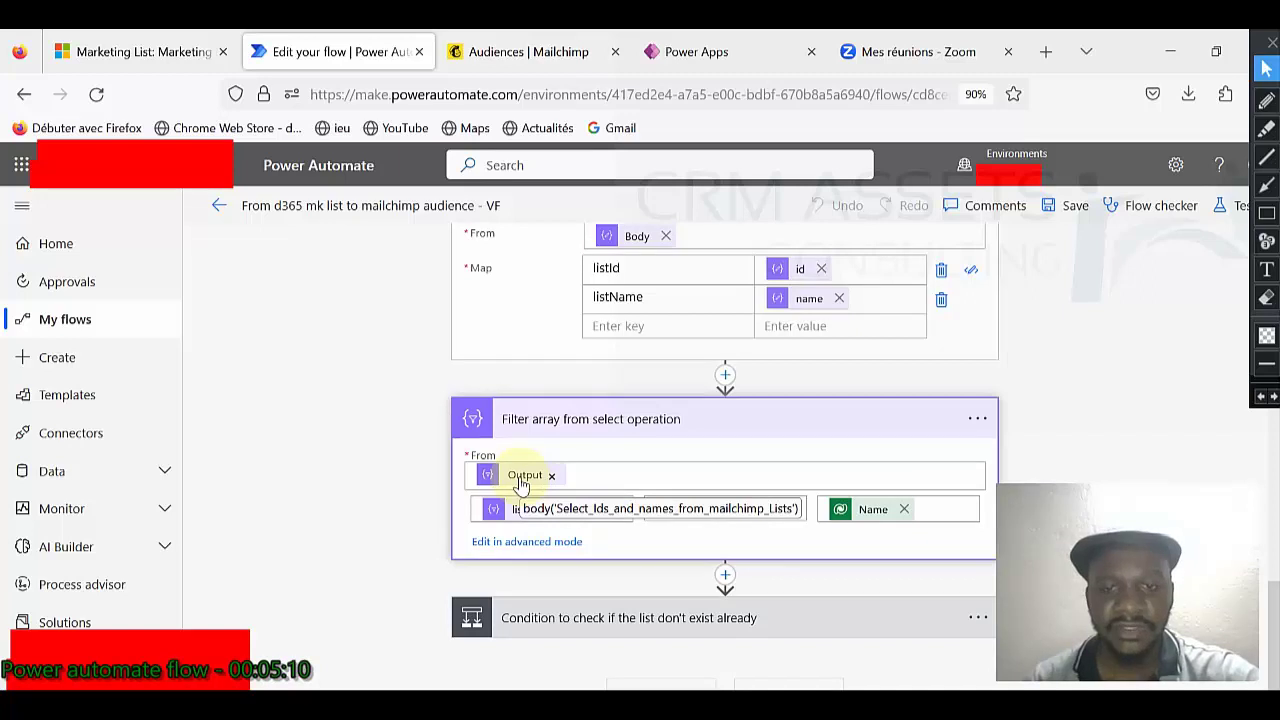
pyautogui.scroll(2, 520, 480)
pyautogui.scroll(-2, 594, 409)
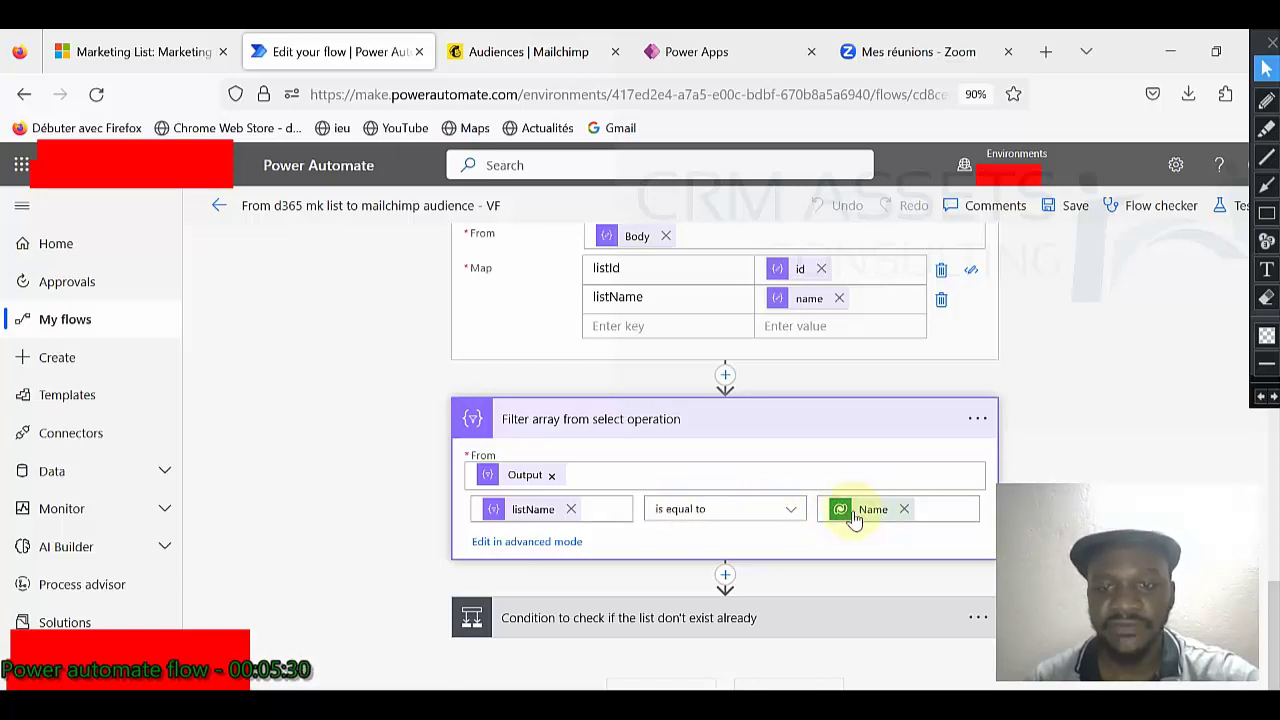
pyautogui.scroll(5, 855, 518)
pyautogui.scroll(10, 855, 518)
pyautogui.scroll(-15, 849, 500)
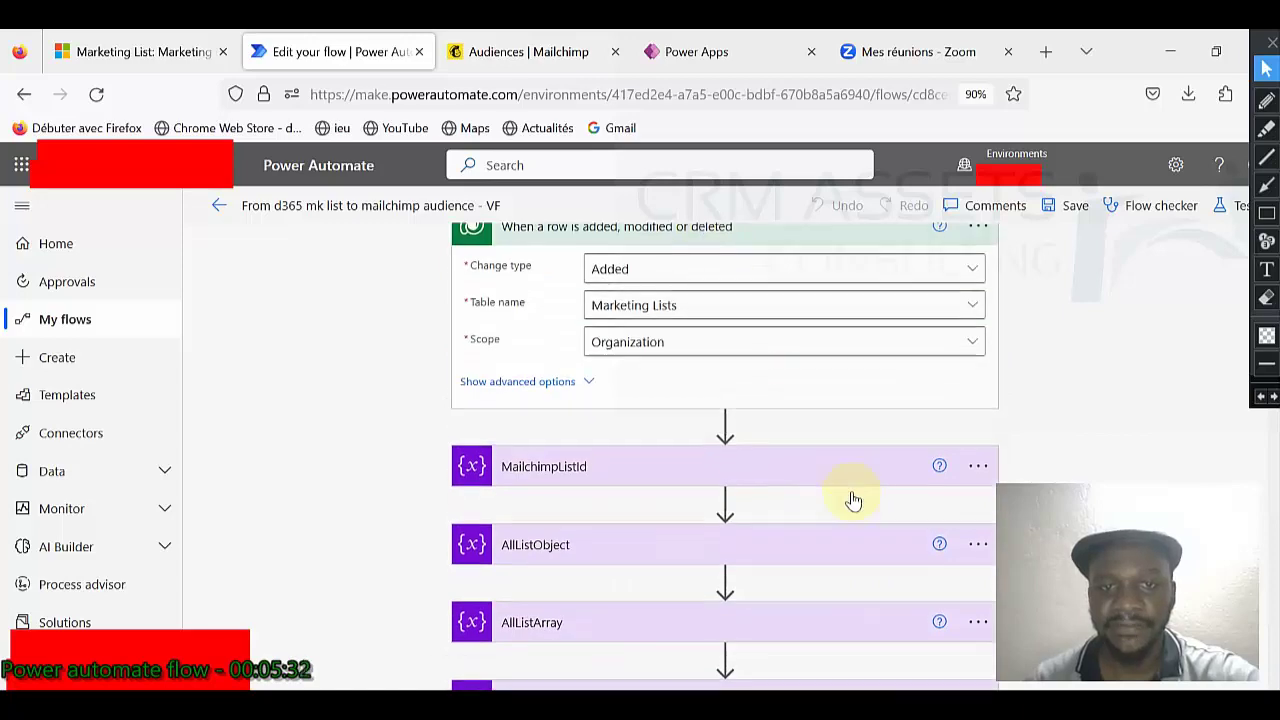
pyautogui.scroll(-8, 853, 492)
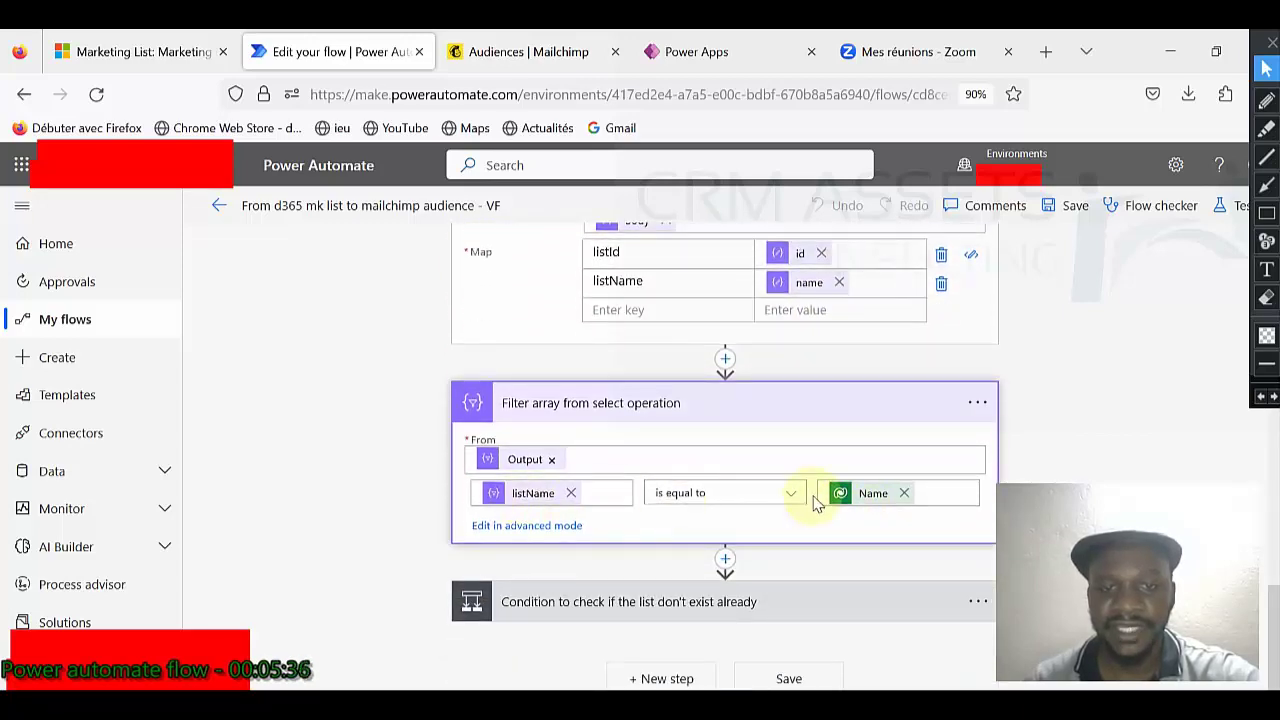
# Expand "Condition to check if the list don't exist already" and examine its empty() expression against the filter action above.
pyautogui.click(729, 604)
pyautogui.scroll(-4, 820, 521)
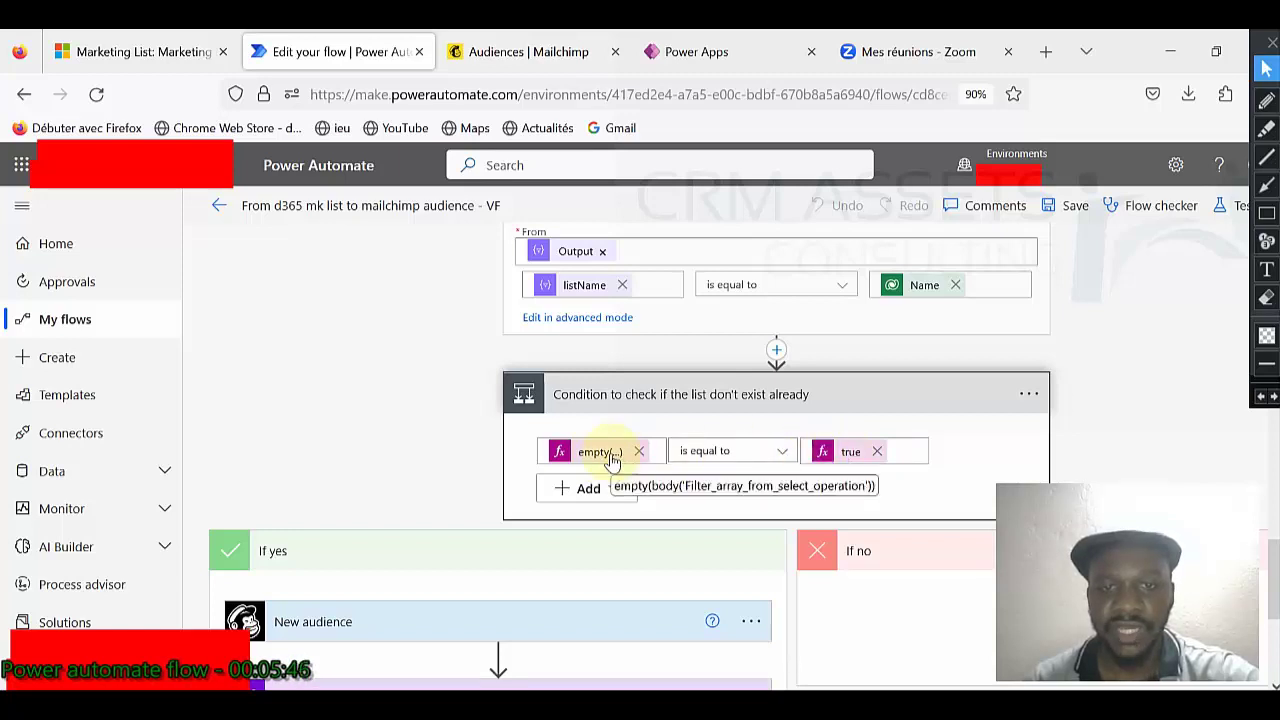
pyautogui.scroll(2, 612, 458)
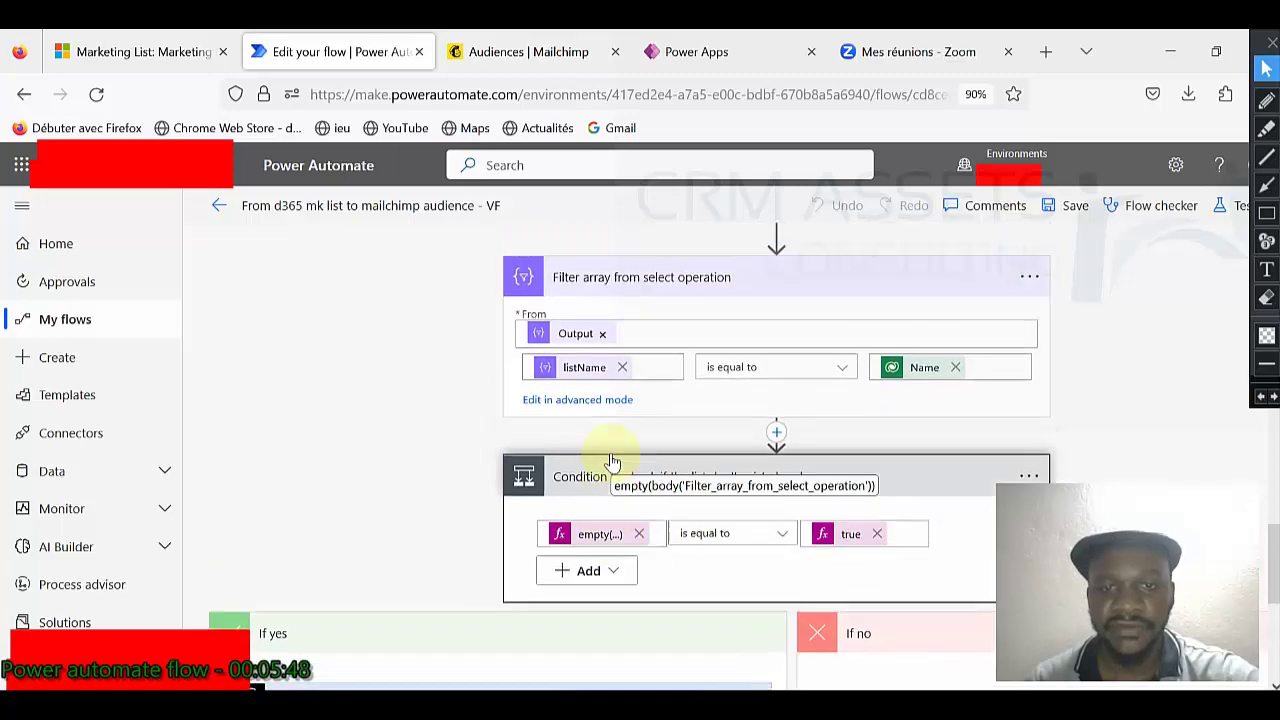
pyautogui.scroll(-2, 606, 449)
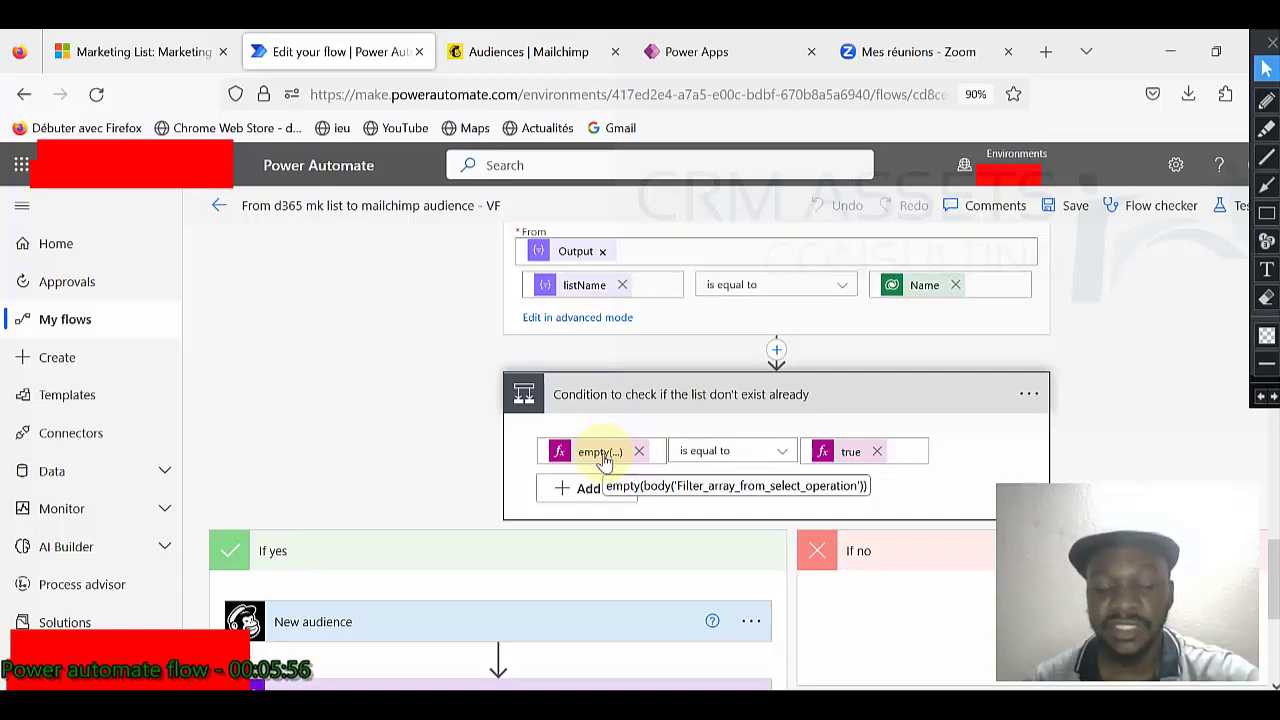
# Expand the "New audience" action in the If yes branch and review its name, company, sender, subject and language fields.
pyautogui.scroll(-2, 466, 466)
pyautogui.scroll(-2, 357, 443)
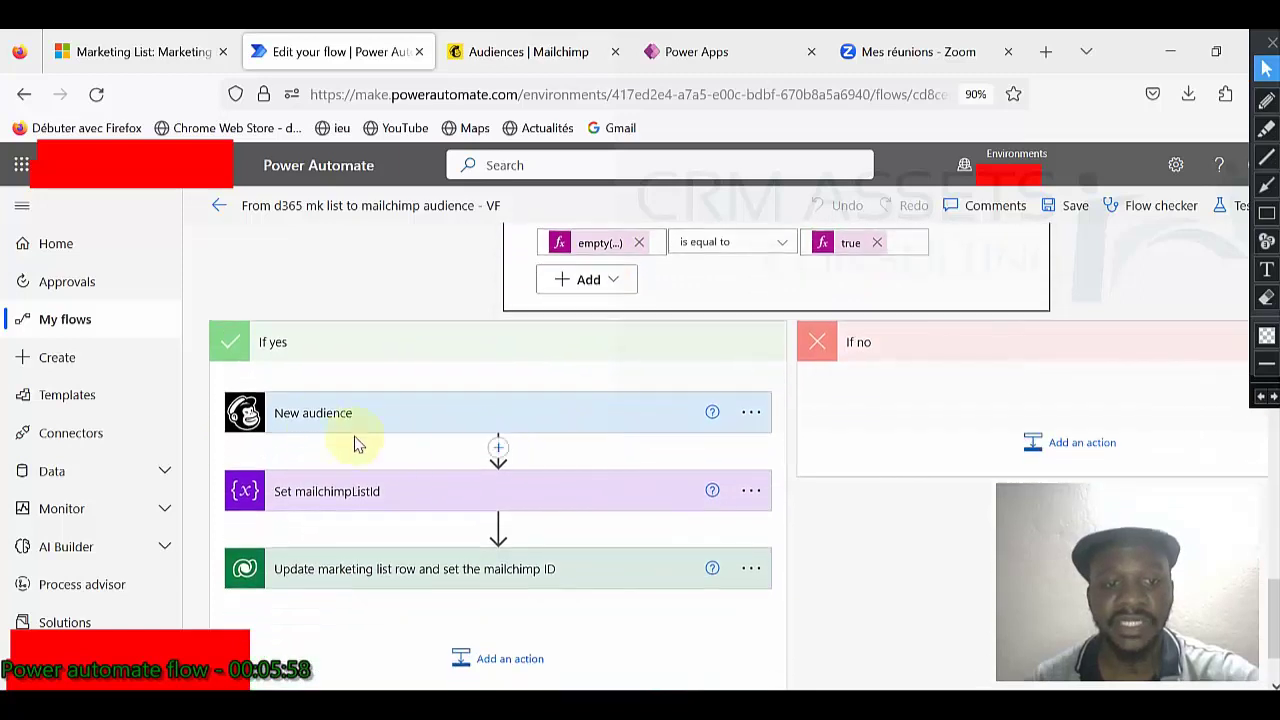
pyautogui.click(463, 418)
pyautogui.scroll(-2, 478, 420)
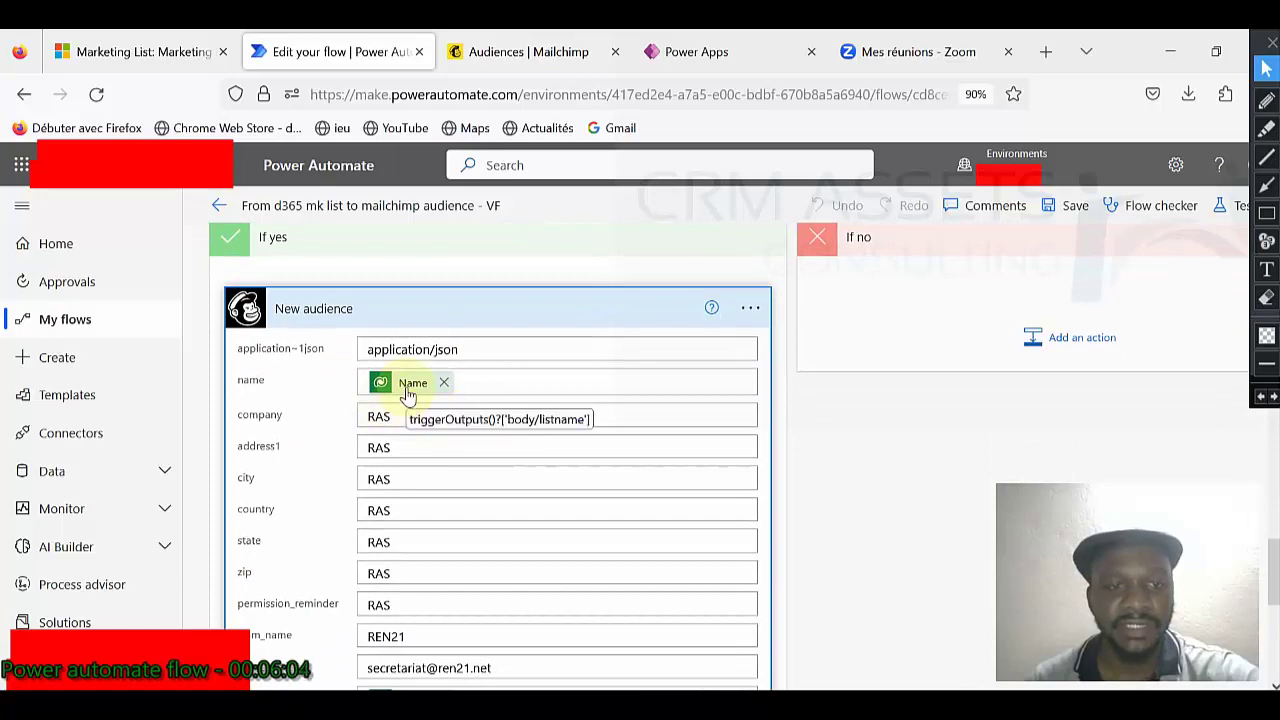
pyautogui.scroll(-1, 417, 578)
pyautogui.scroll(-2, 417, 578)
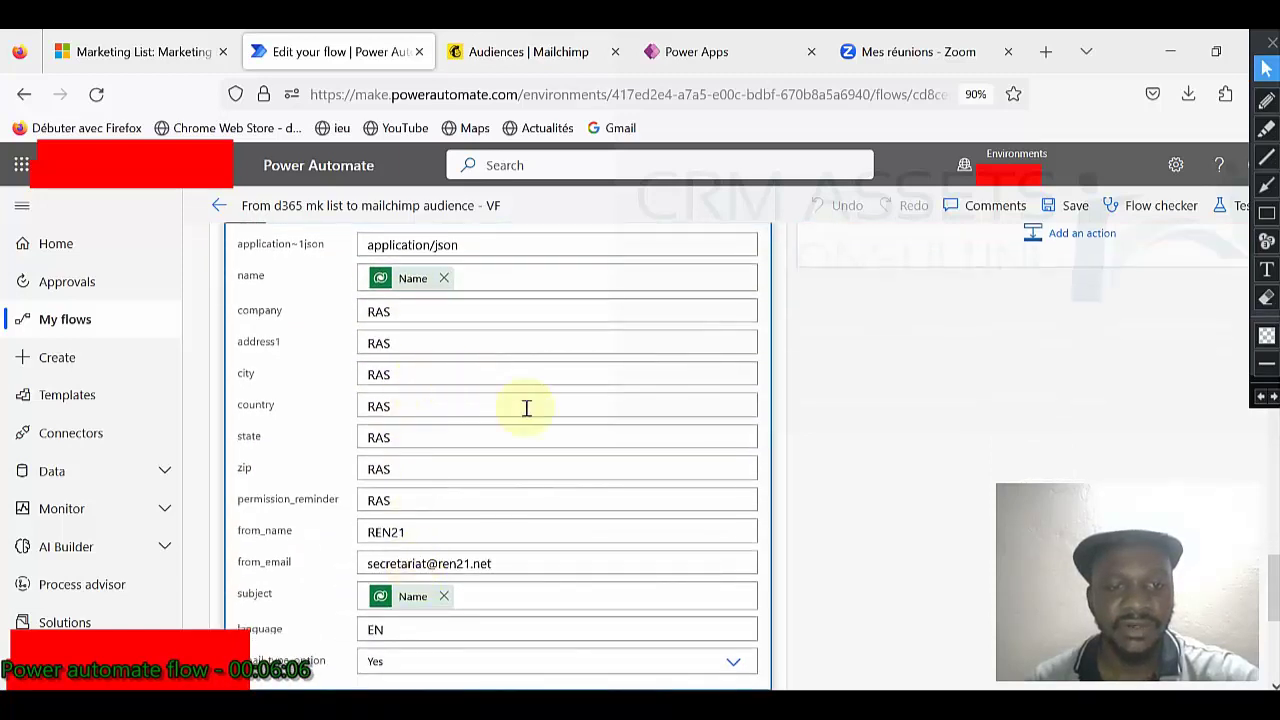
pyautogui.scroll(-7, 470, 526)
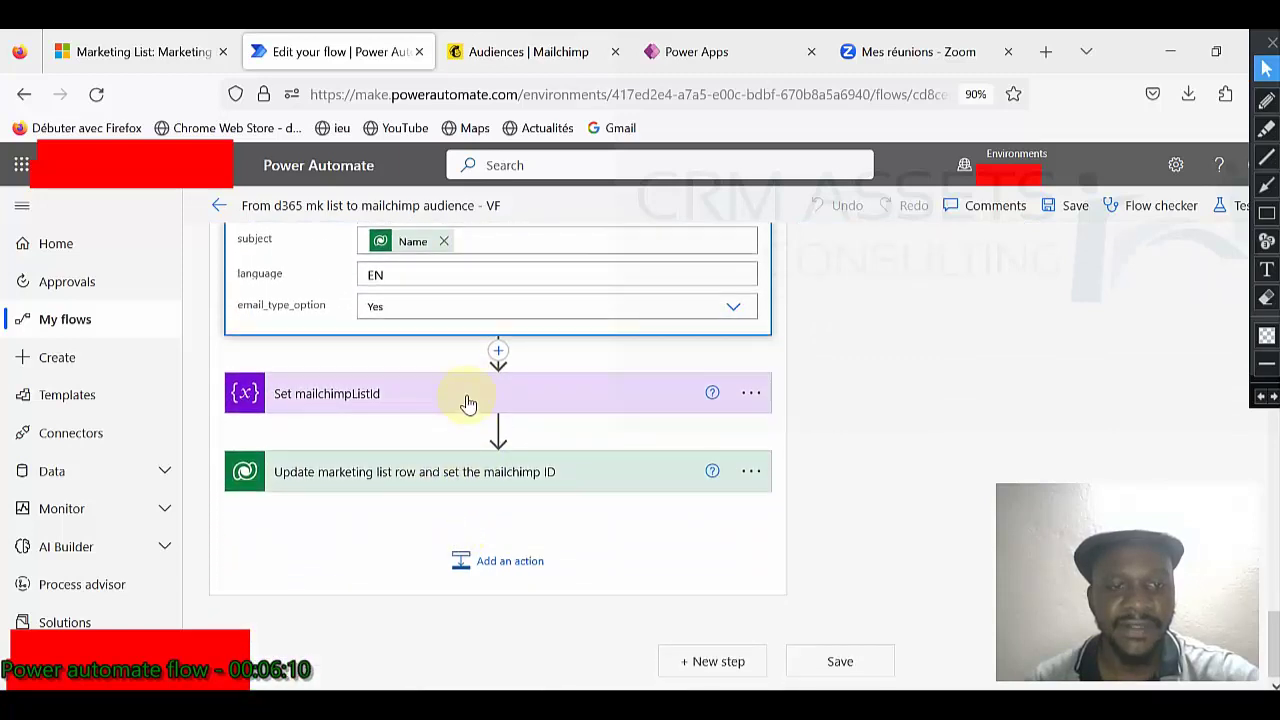
# Inspect "Set mailchimpListId" and the Row ID and MailChimp List ID fields of "Update marketing list row and set the mailchimp ID", showing its advanced options.
pyautogui.click(466, 396)
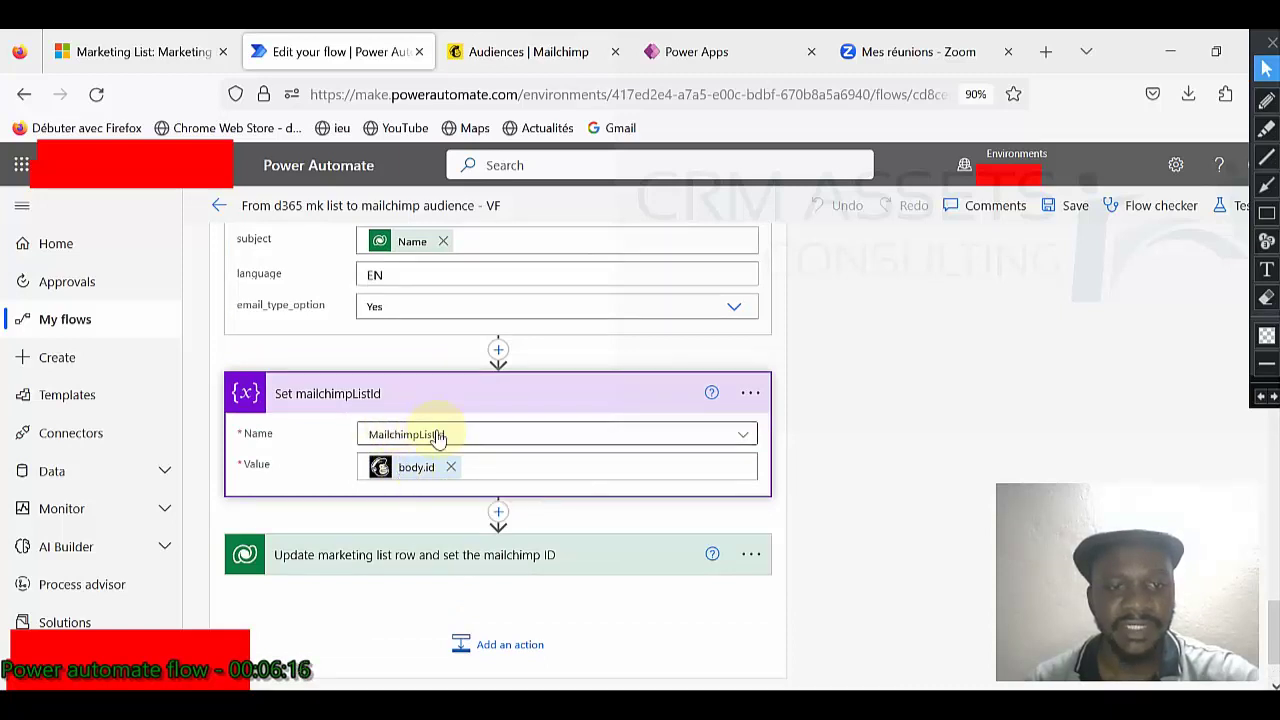
pyautogui.click(456, 556)
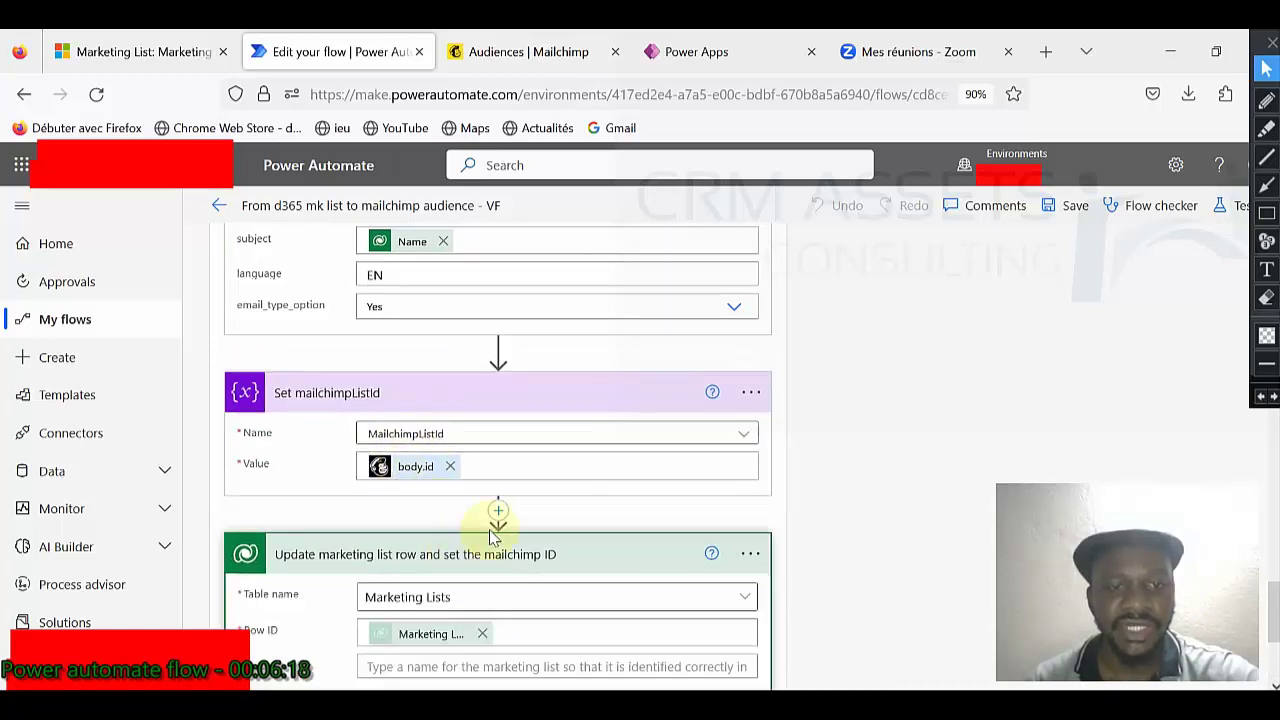
pyautogui.scroll(-2, 494, 523)
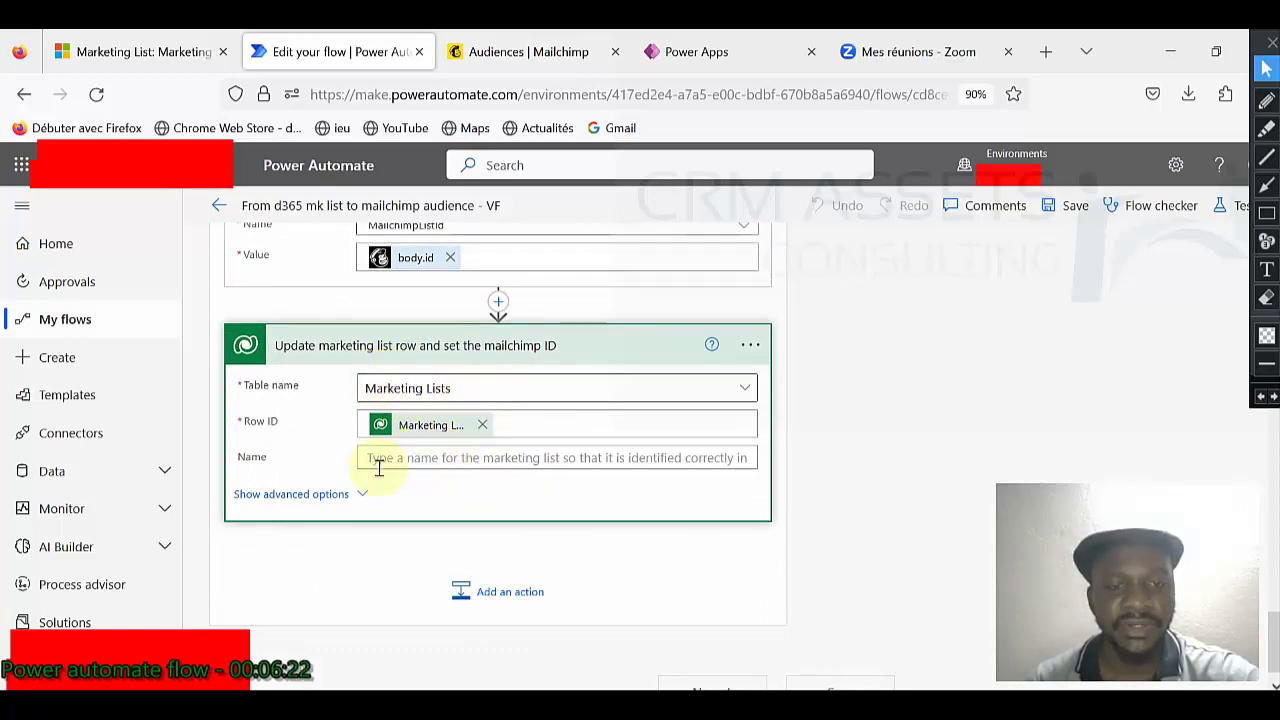
pyautogui.click(360, 496)
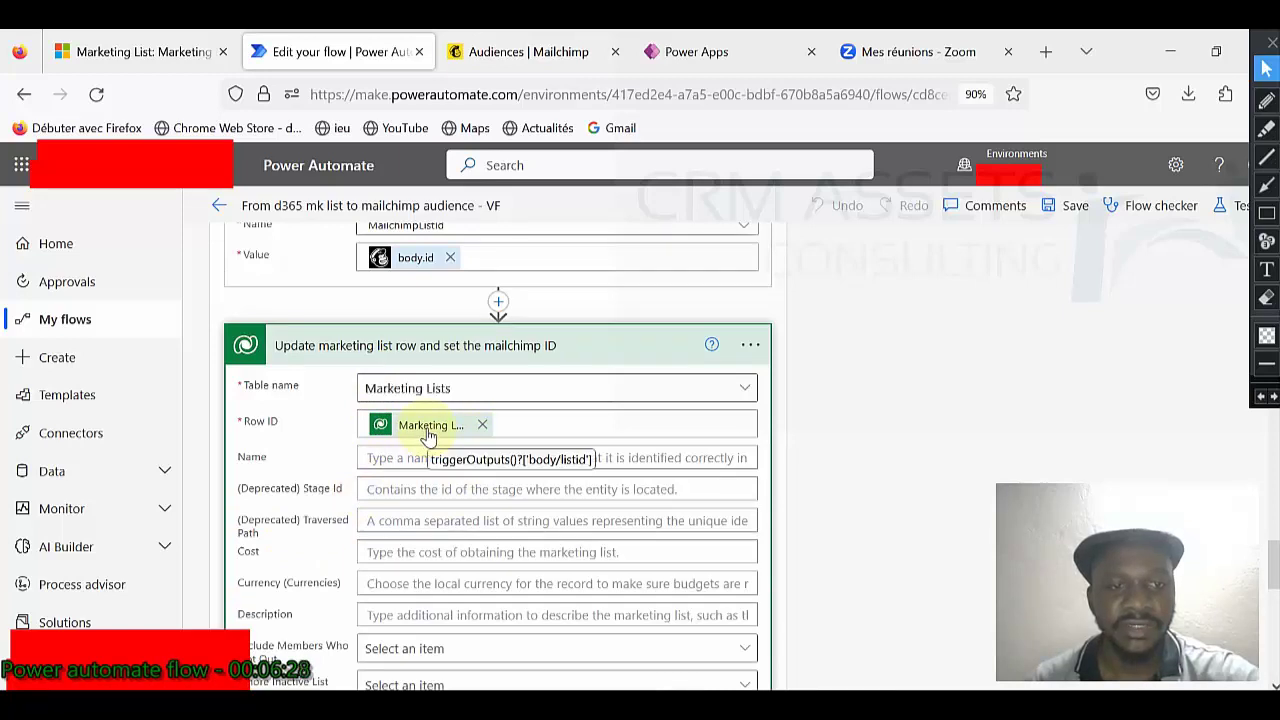
pyautogui.scroll(2, 428, 437)
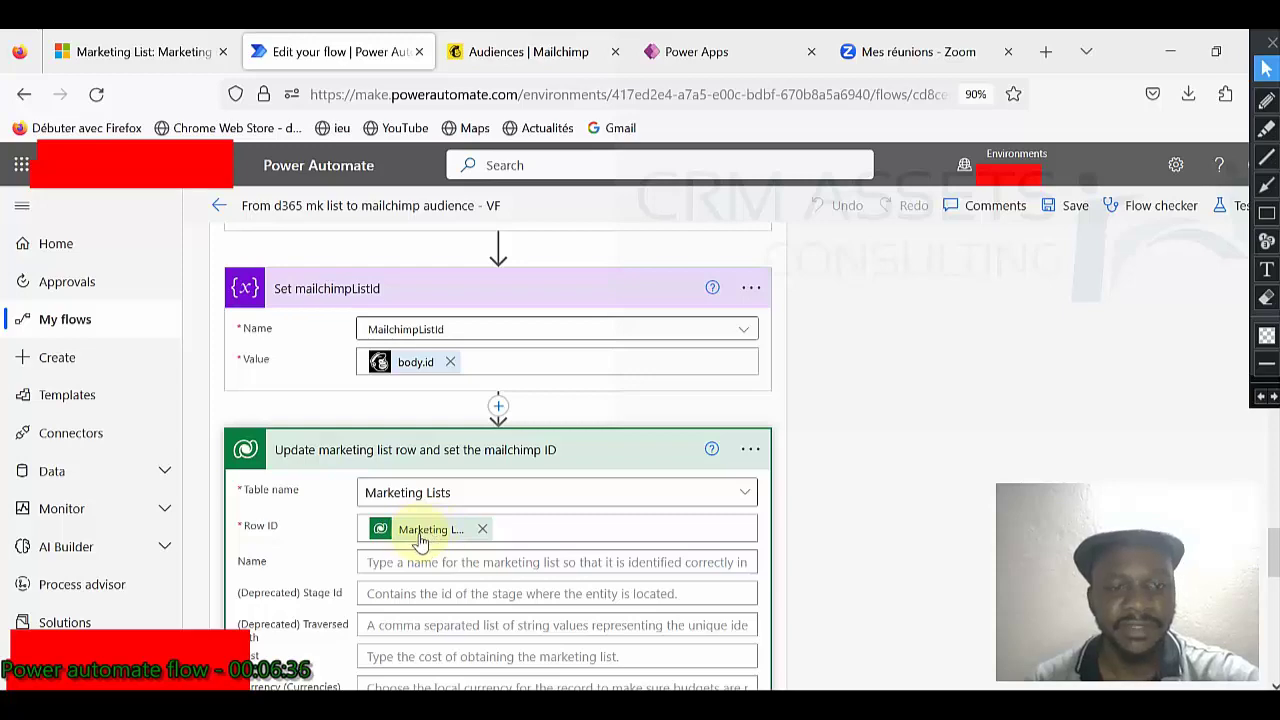
pyautogui.scroll(-4, 420, 540)
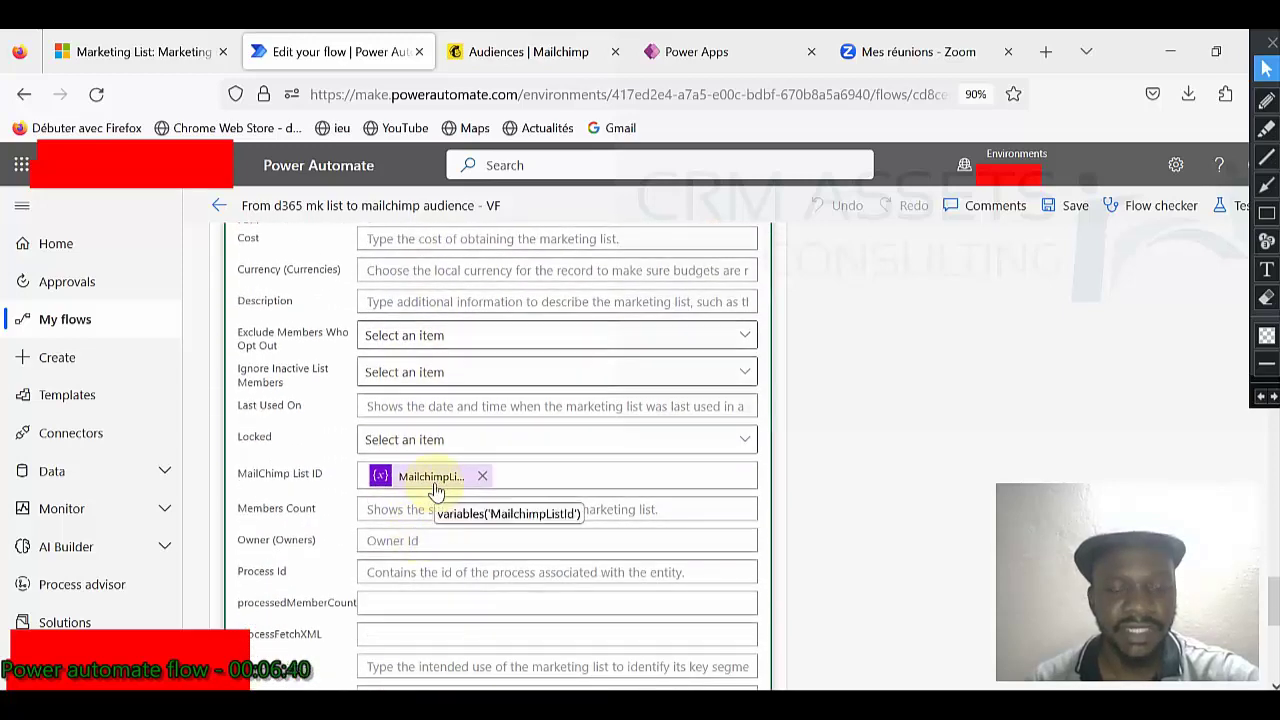
# Review the Row ID token and the MailChimp List ID variable among the fields of the marketing list update action.
pyautogui.scroll(4, 435, 490)
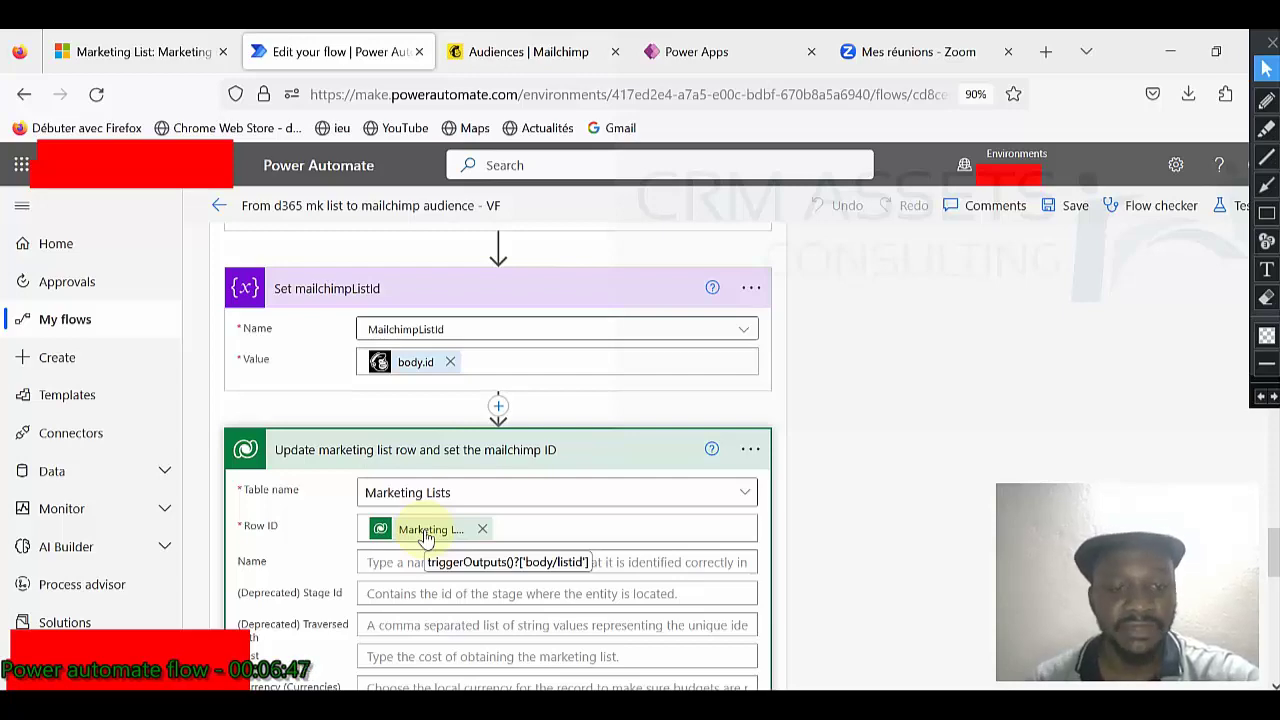
pyautogui.scroll(-4, 425, 537)
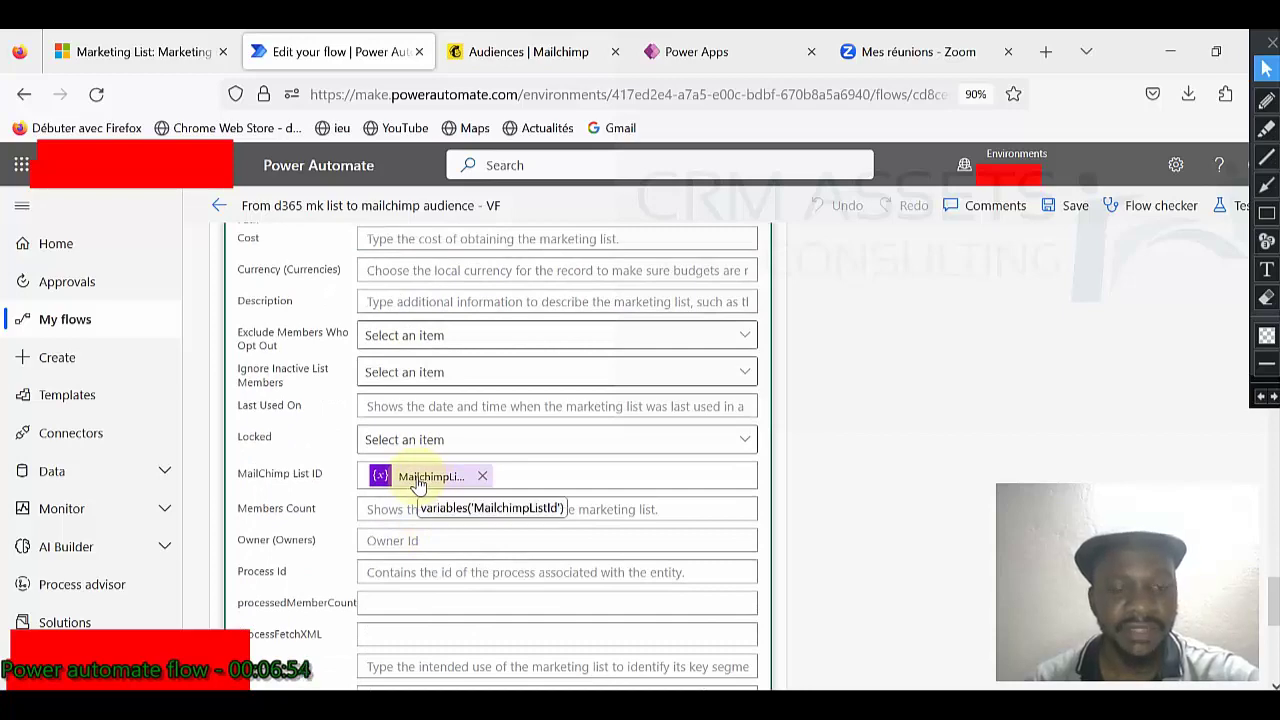
pyautogui.scroll(-4, 418, 485)
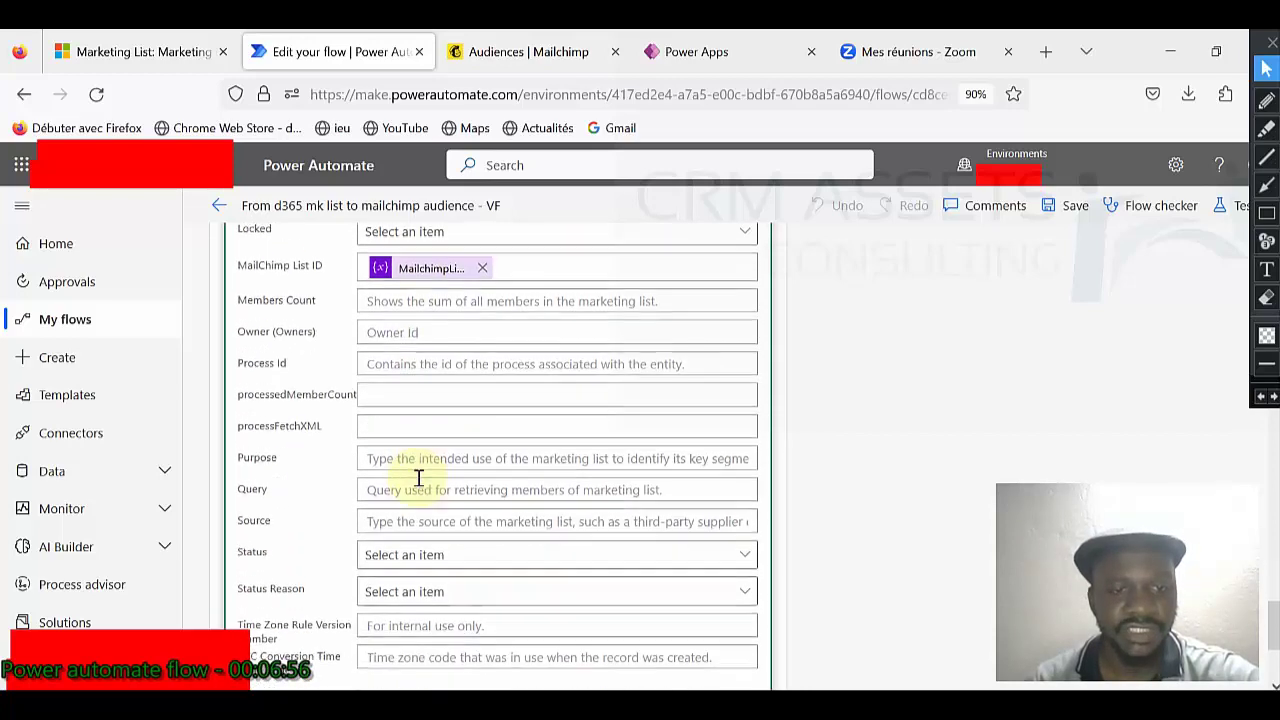
pyautogui.scroll(3, 420, 482)
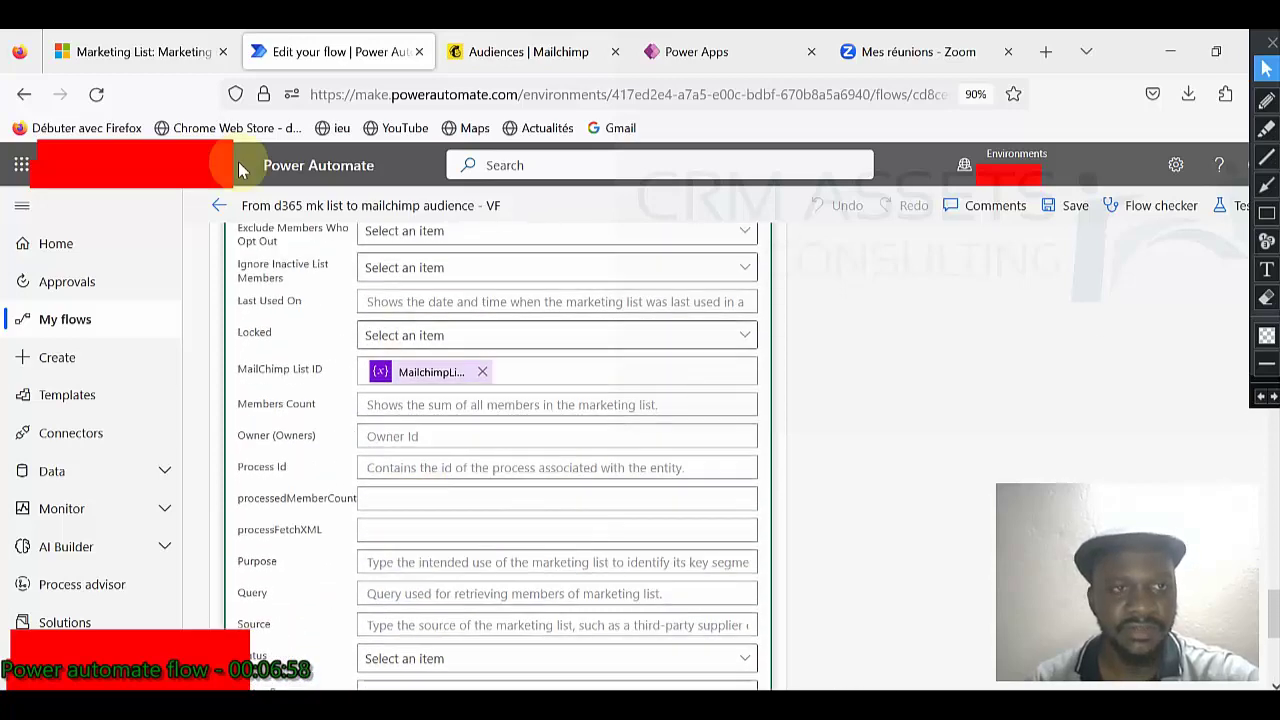
# Switch to Dynamics 365, return to My Active Marketing Lists, compare its MailChimp List ID column with the flow's field, and widen that column.
pyautogui.click(168, 58)
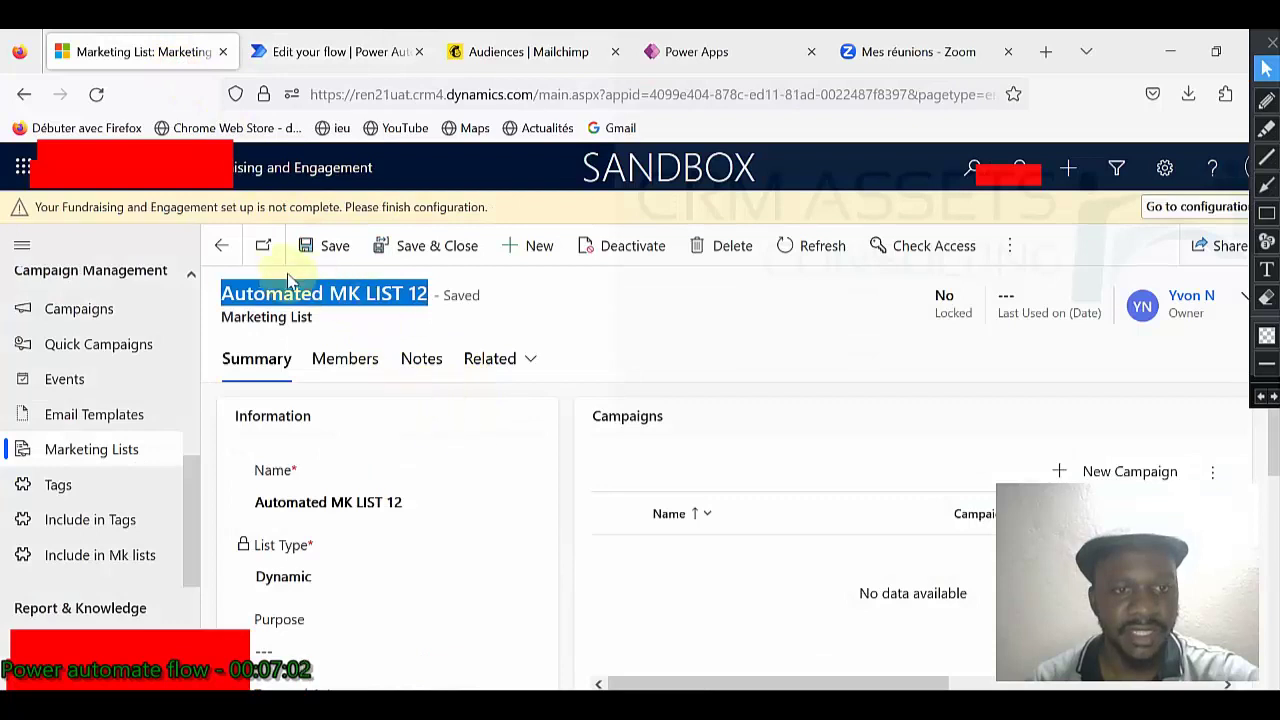
pyautogui.click(221, 245)
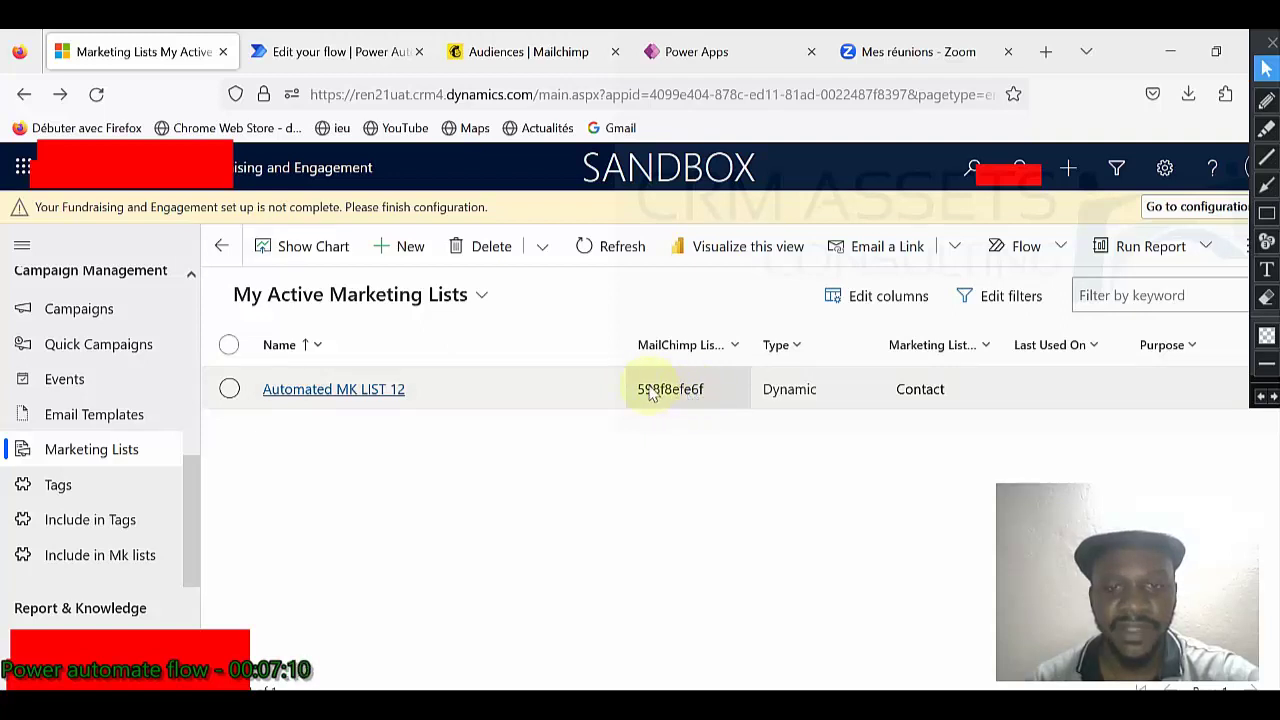
pyautogui.click(290, 54)
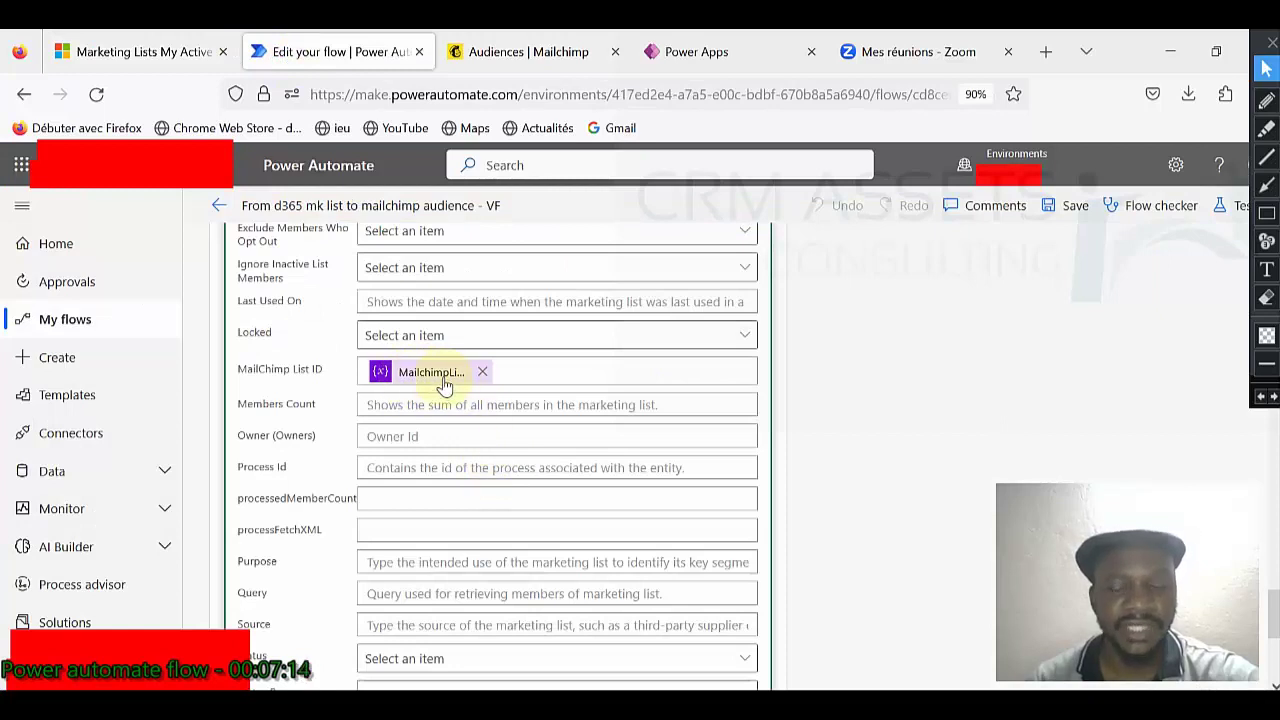
pyautogui.click(150, 52)
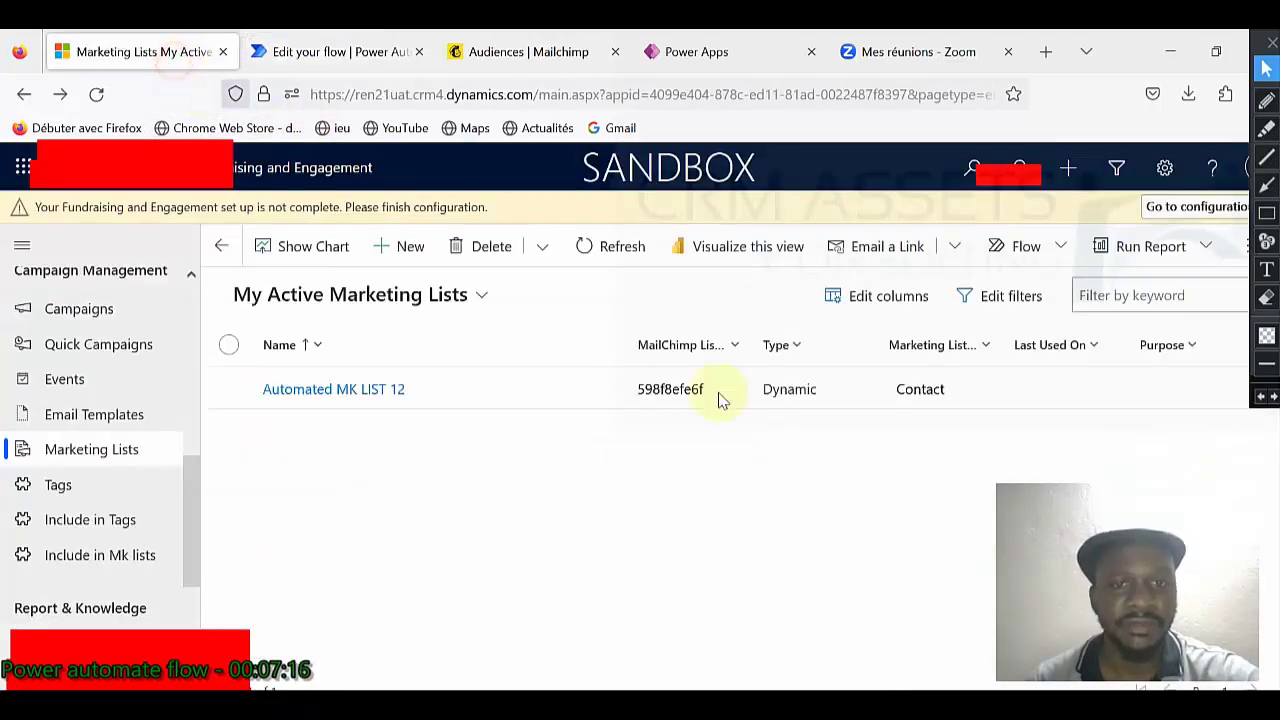
pyautogui.moveTo(748, 344); pyautogui.dragTo(846, 340)
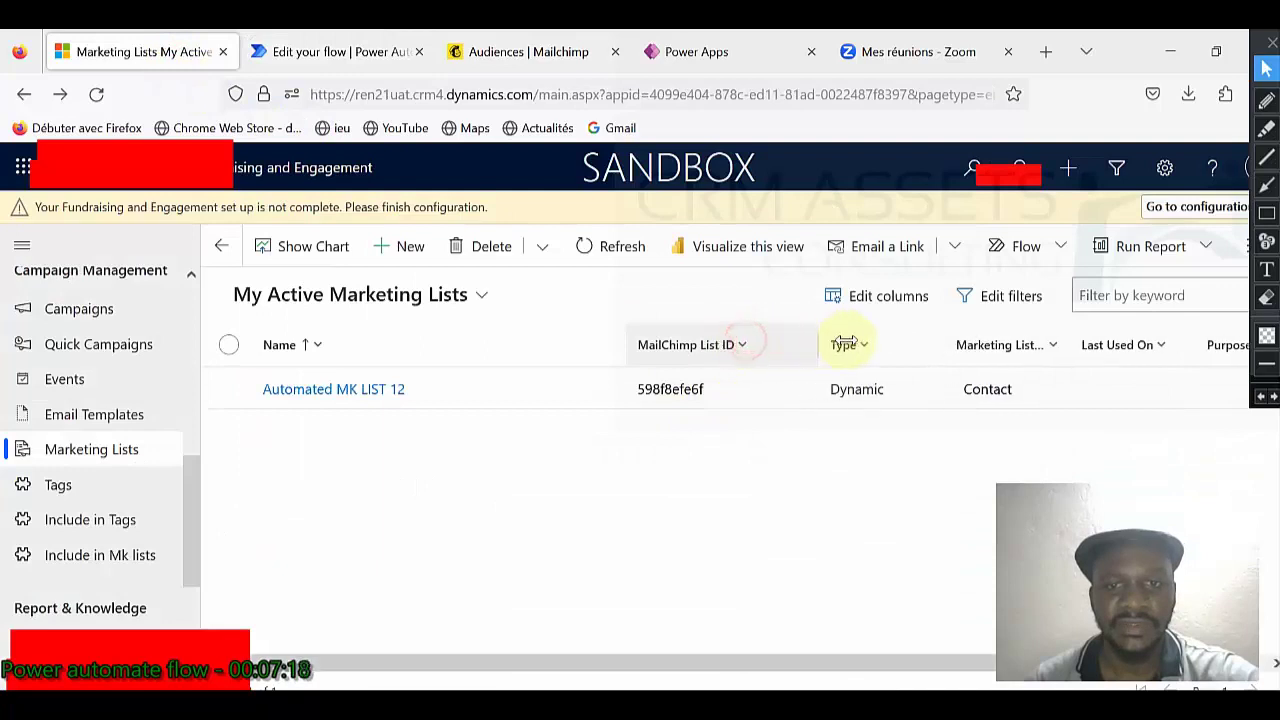